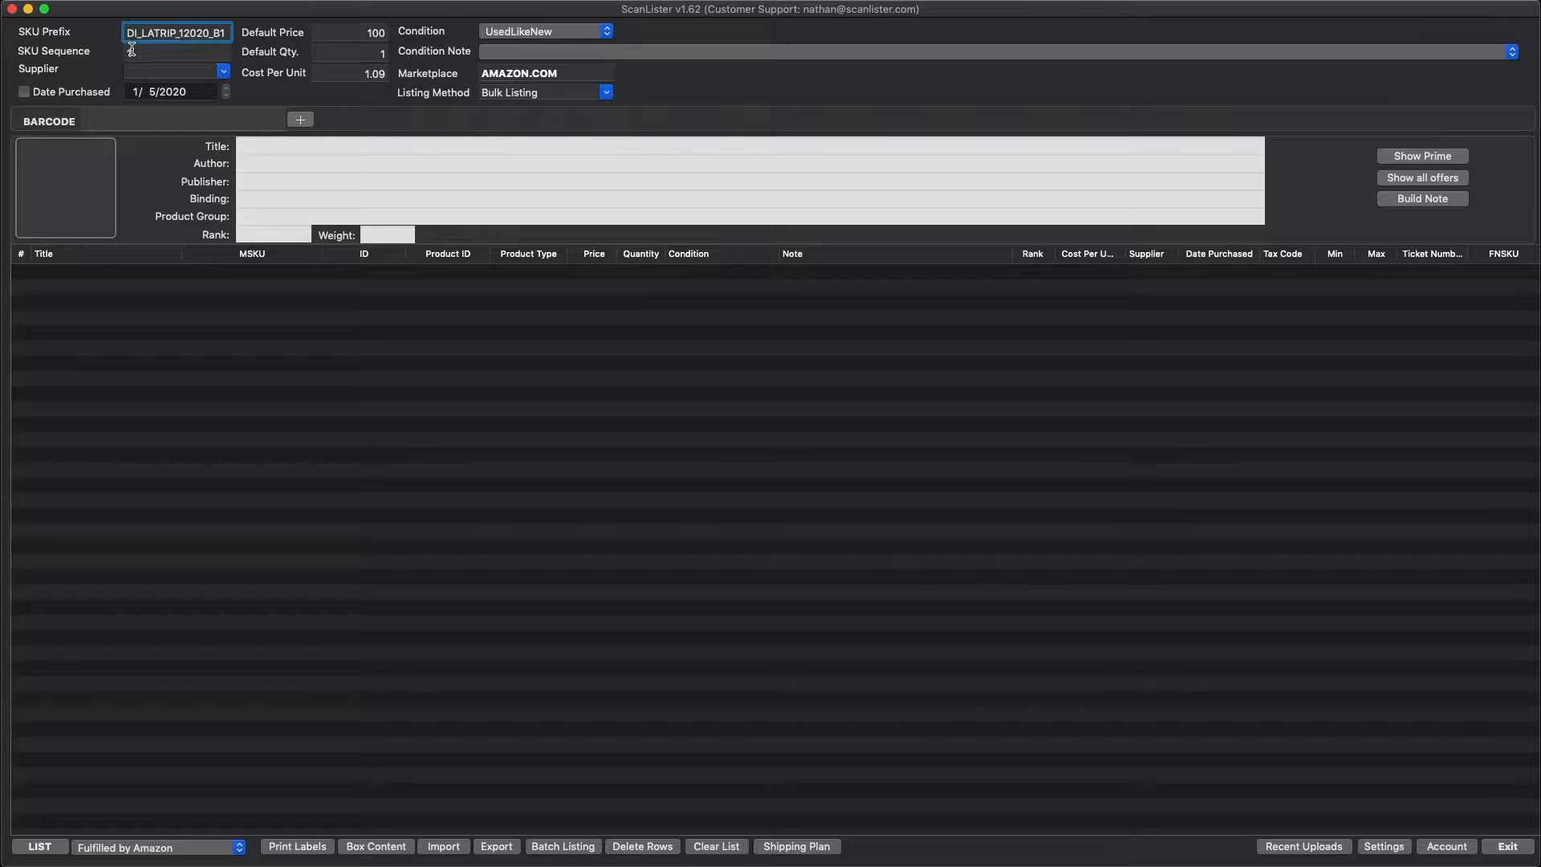
# Step: Set the SKU sequence to 0
pyautogui.moveTo(128, 33); pyautogui.dragTo(225, 32)
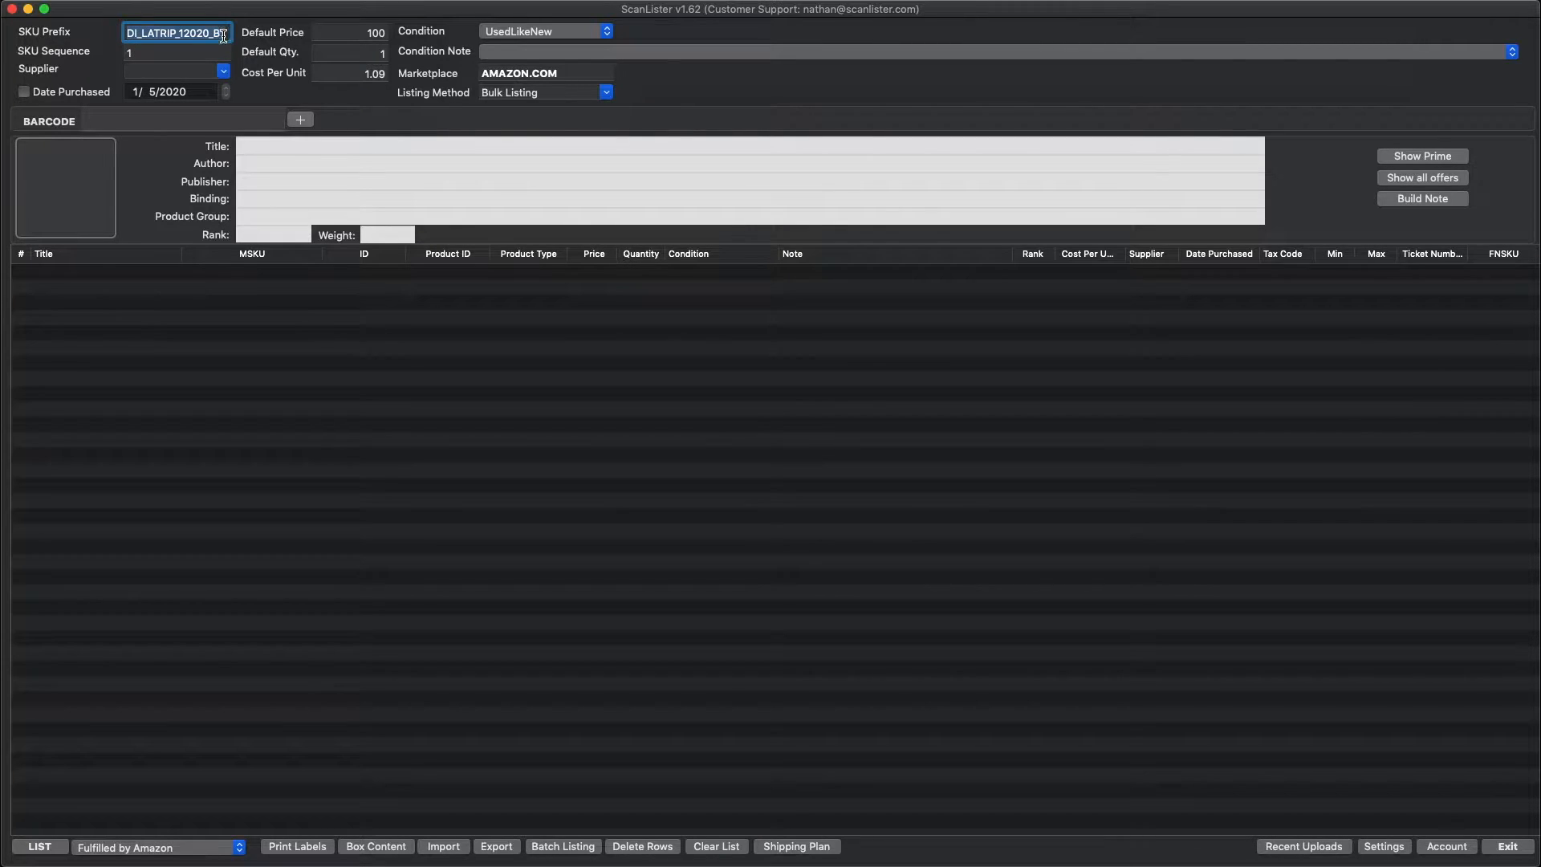
pyautogui.click(132, 41)
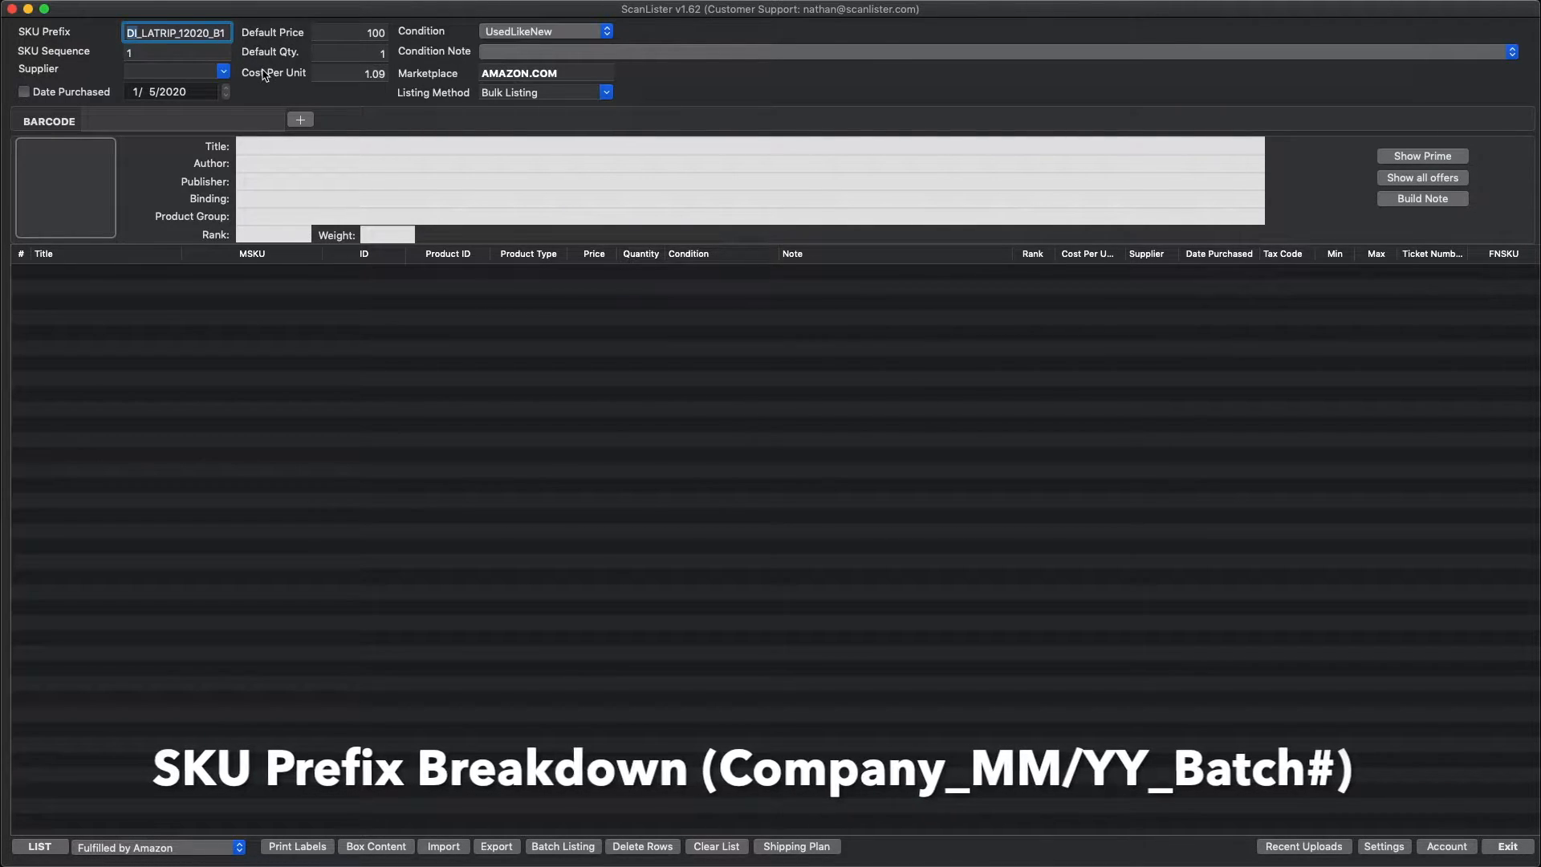
pyautogui.click(149, 53)
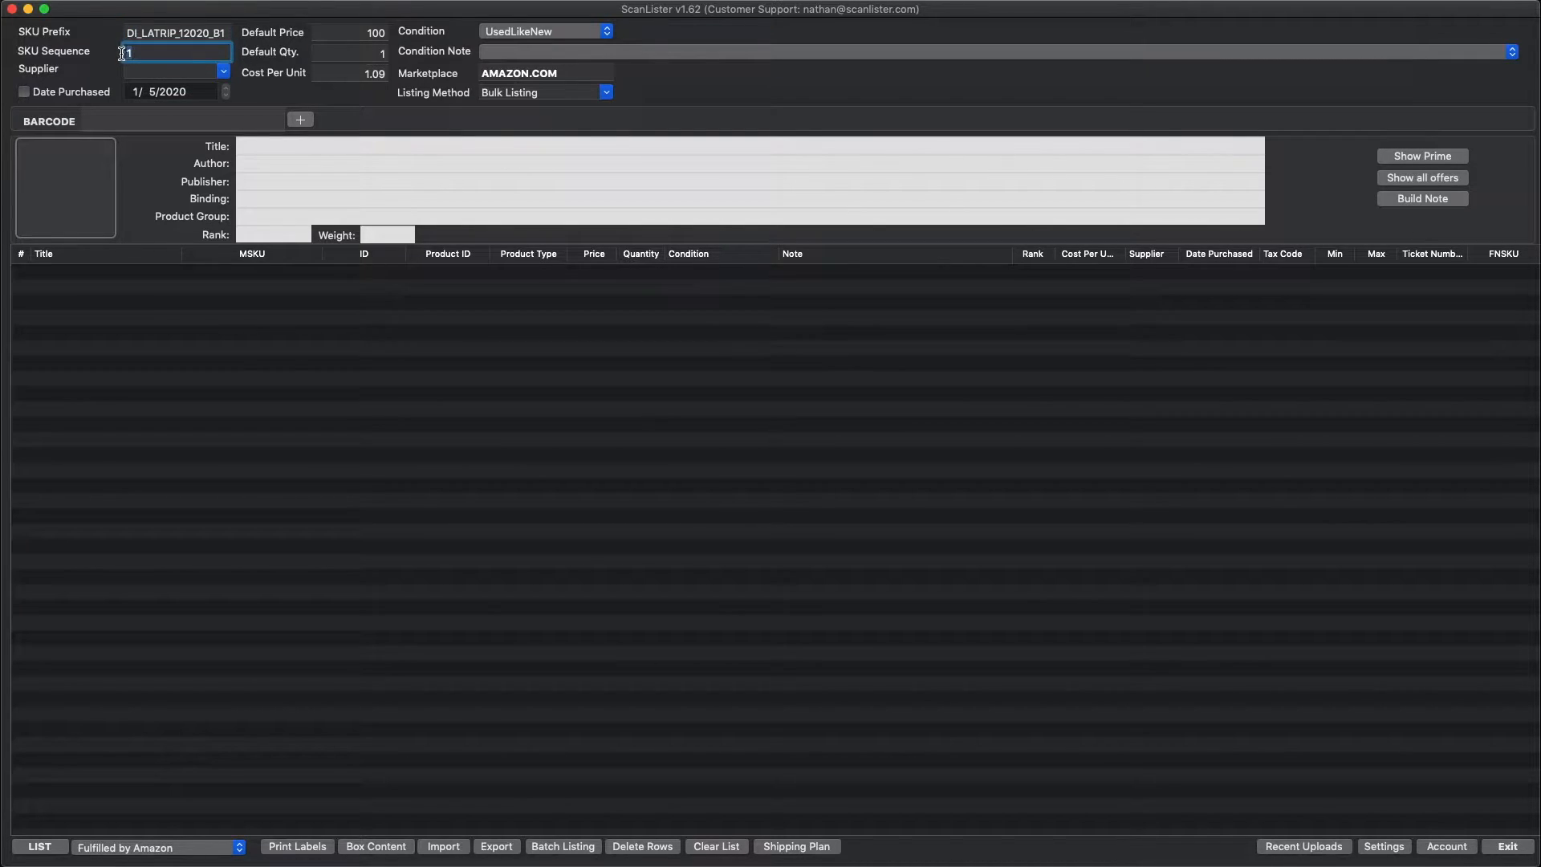
pyautogui.write('0')
pyautogui.click(192, 281)
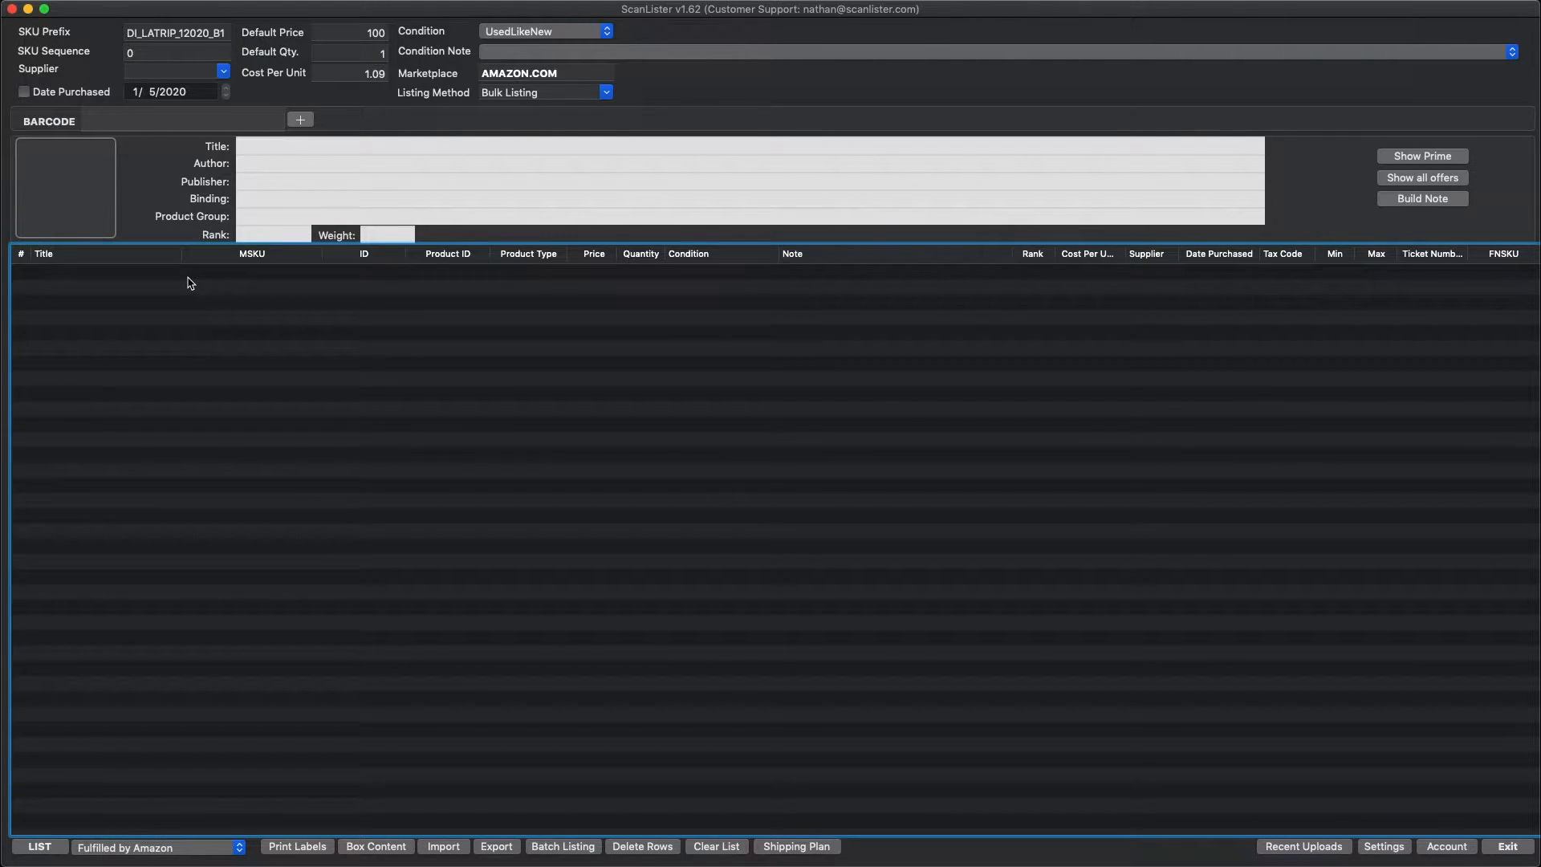
# Step: Set the default price to 99.99
pyautogui.click(145, 54)
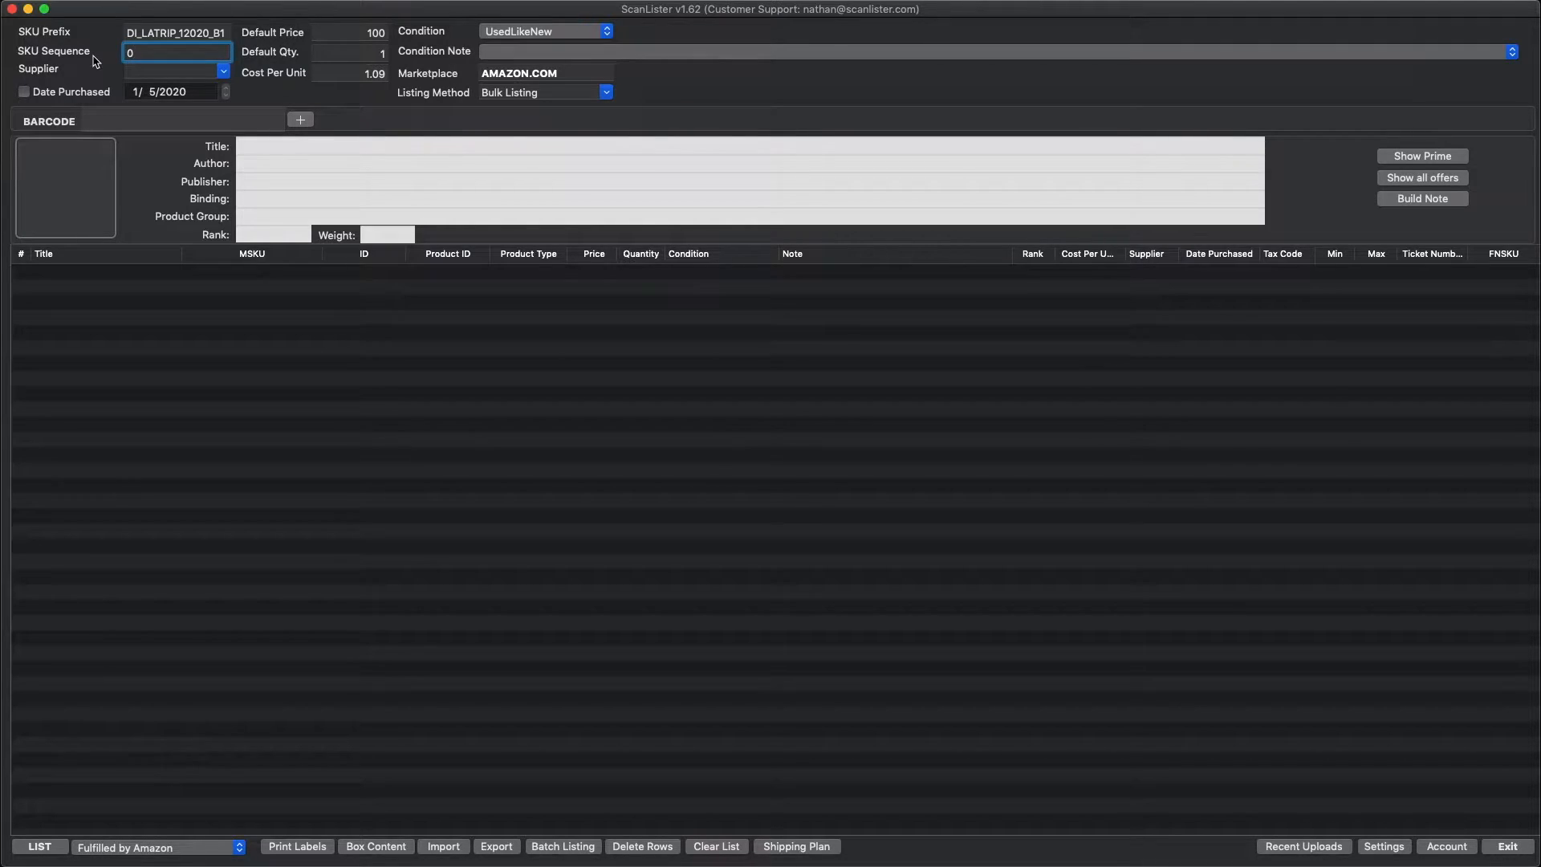
pyautogui.click(225, 73)
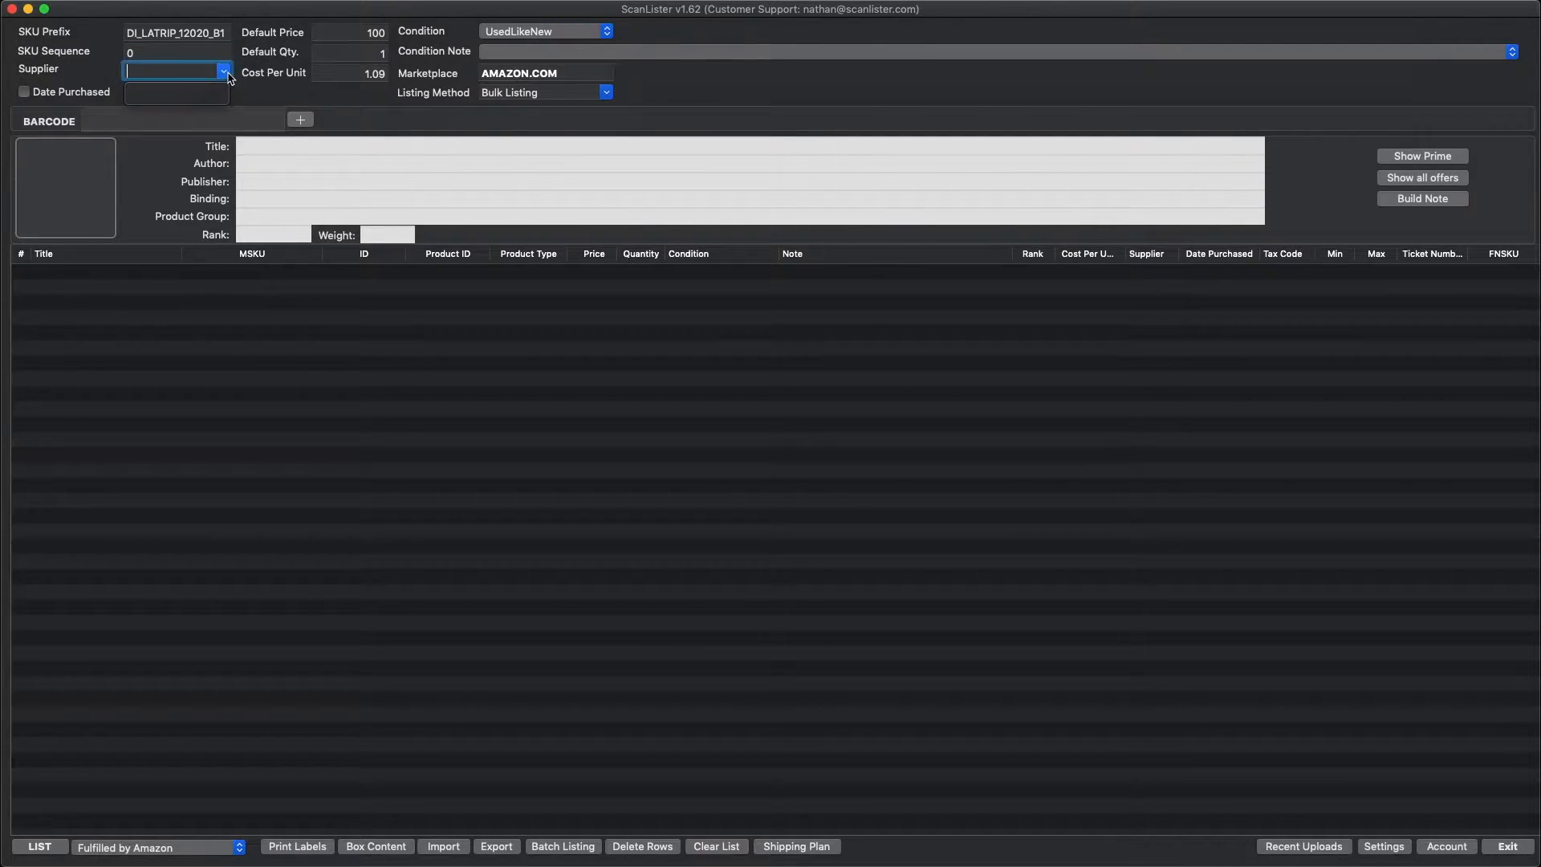
pyautogui.click(225, 74)
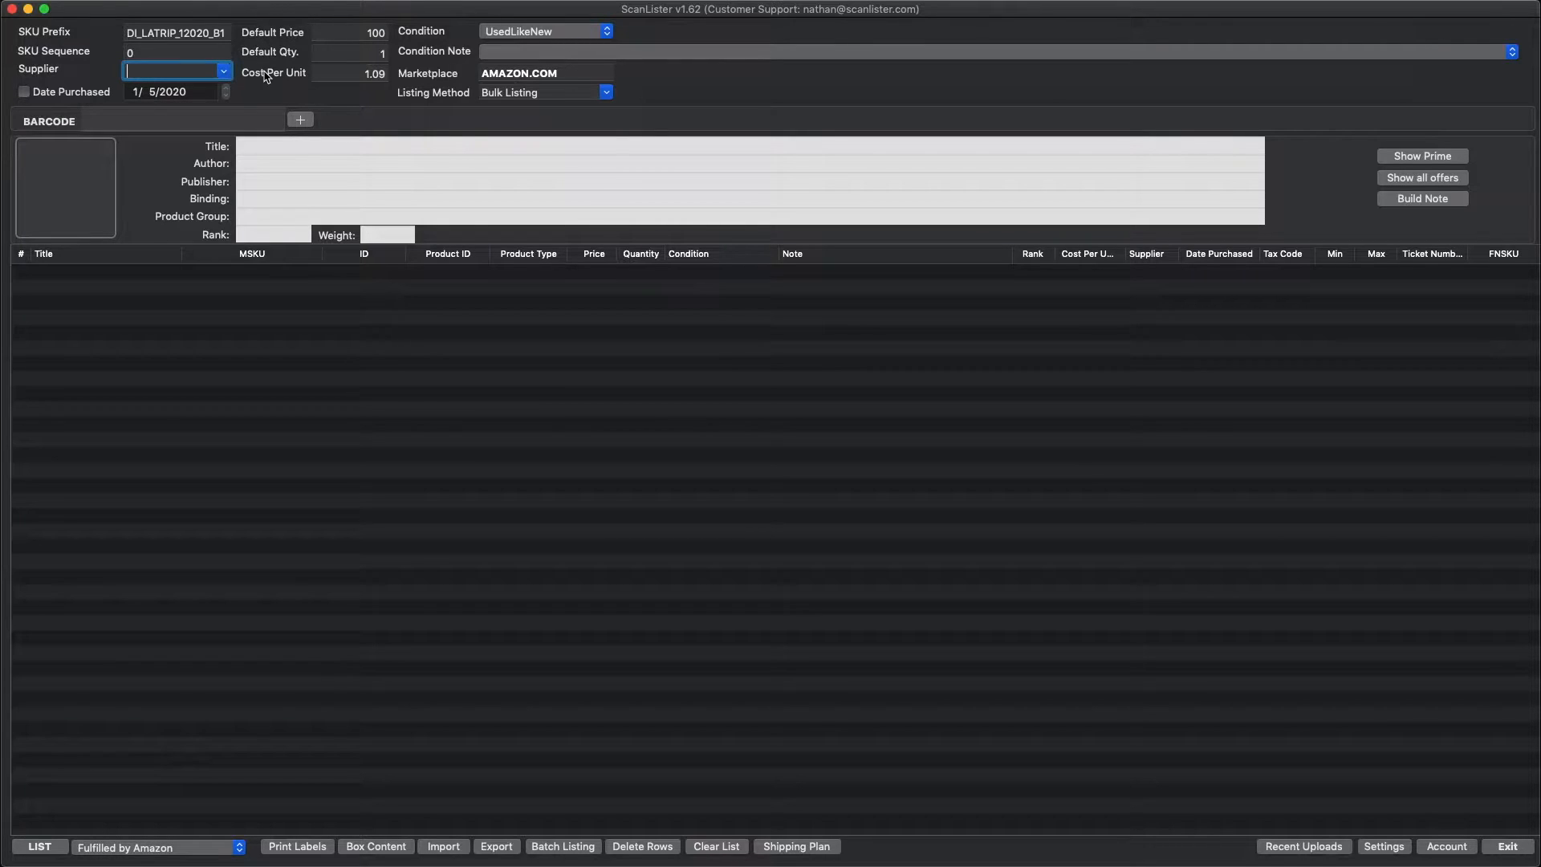
pyautogui.click(317, 32)
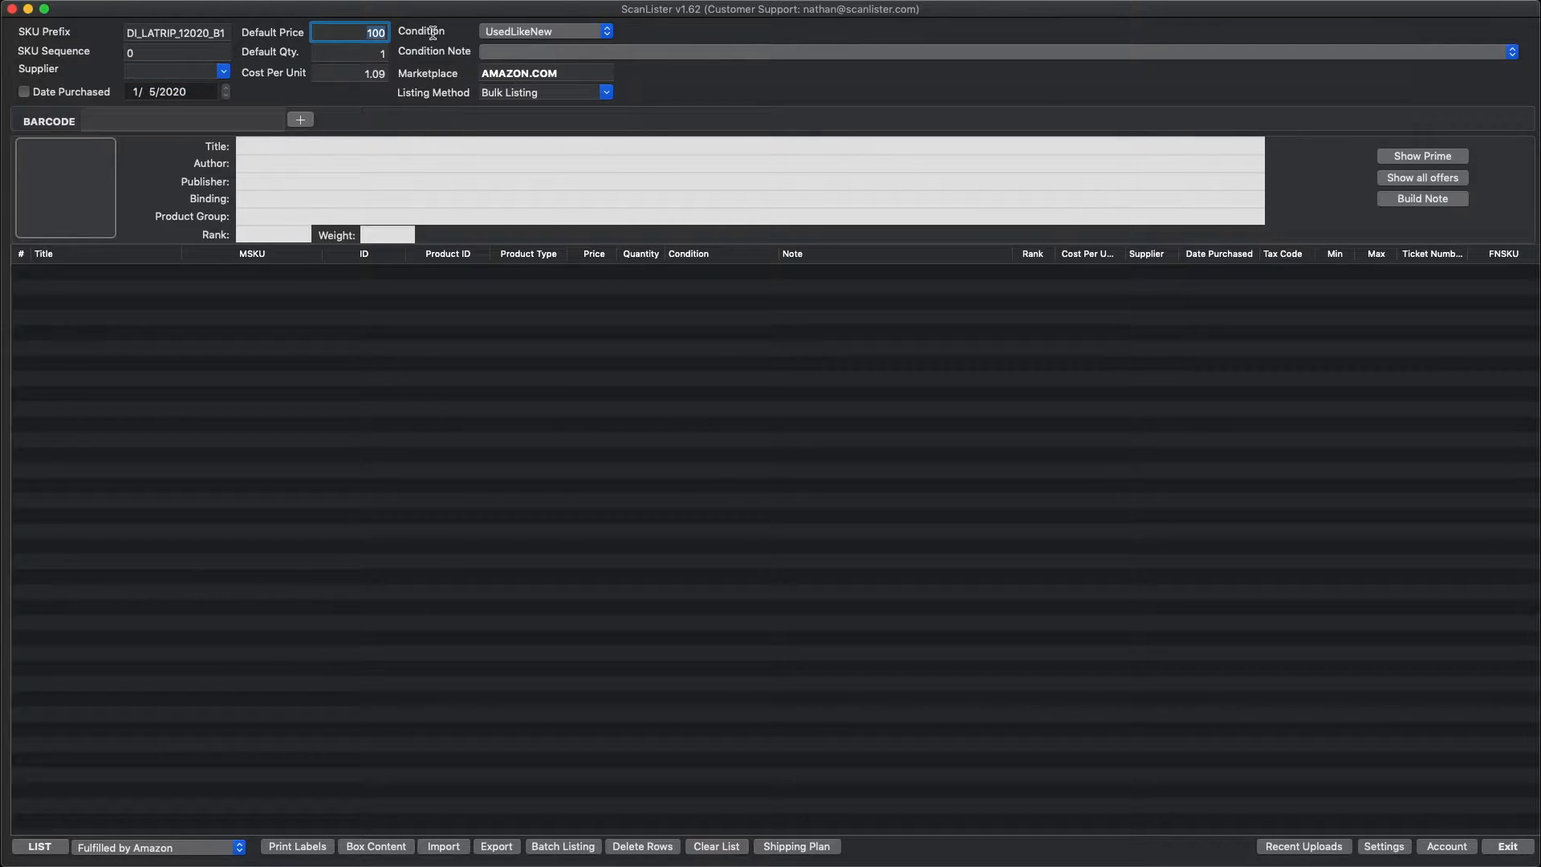
pyautogui.write('99.99')
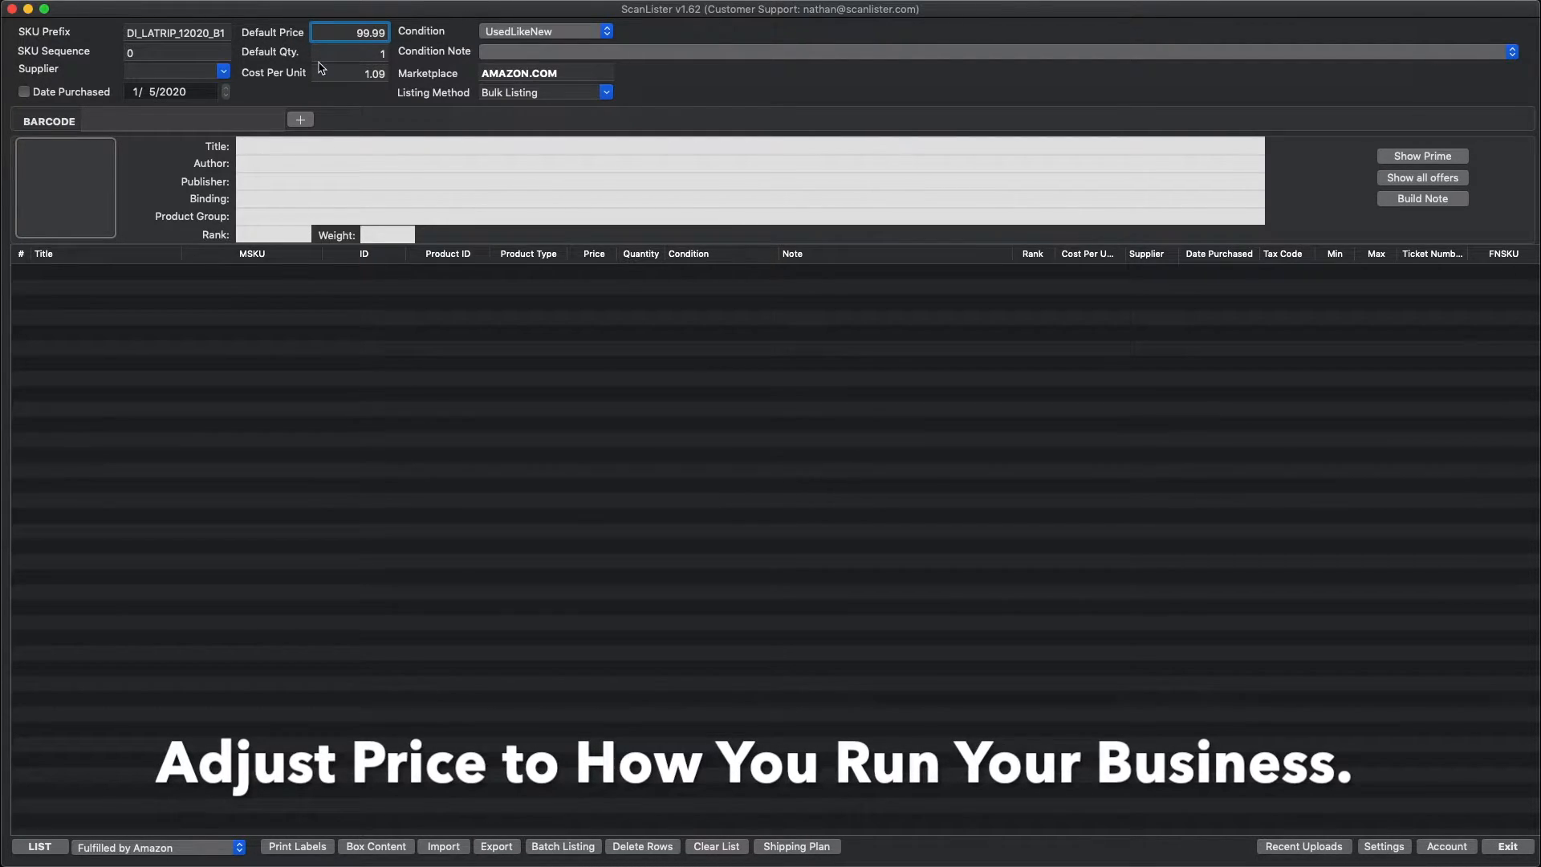
# Step: Review the default quantity, cost per unit and condition options
pyautogui.moveTo(373, 54); pyautogui.dragTo(420, 59)
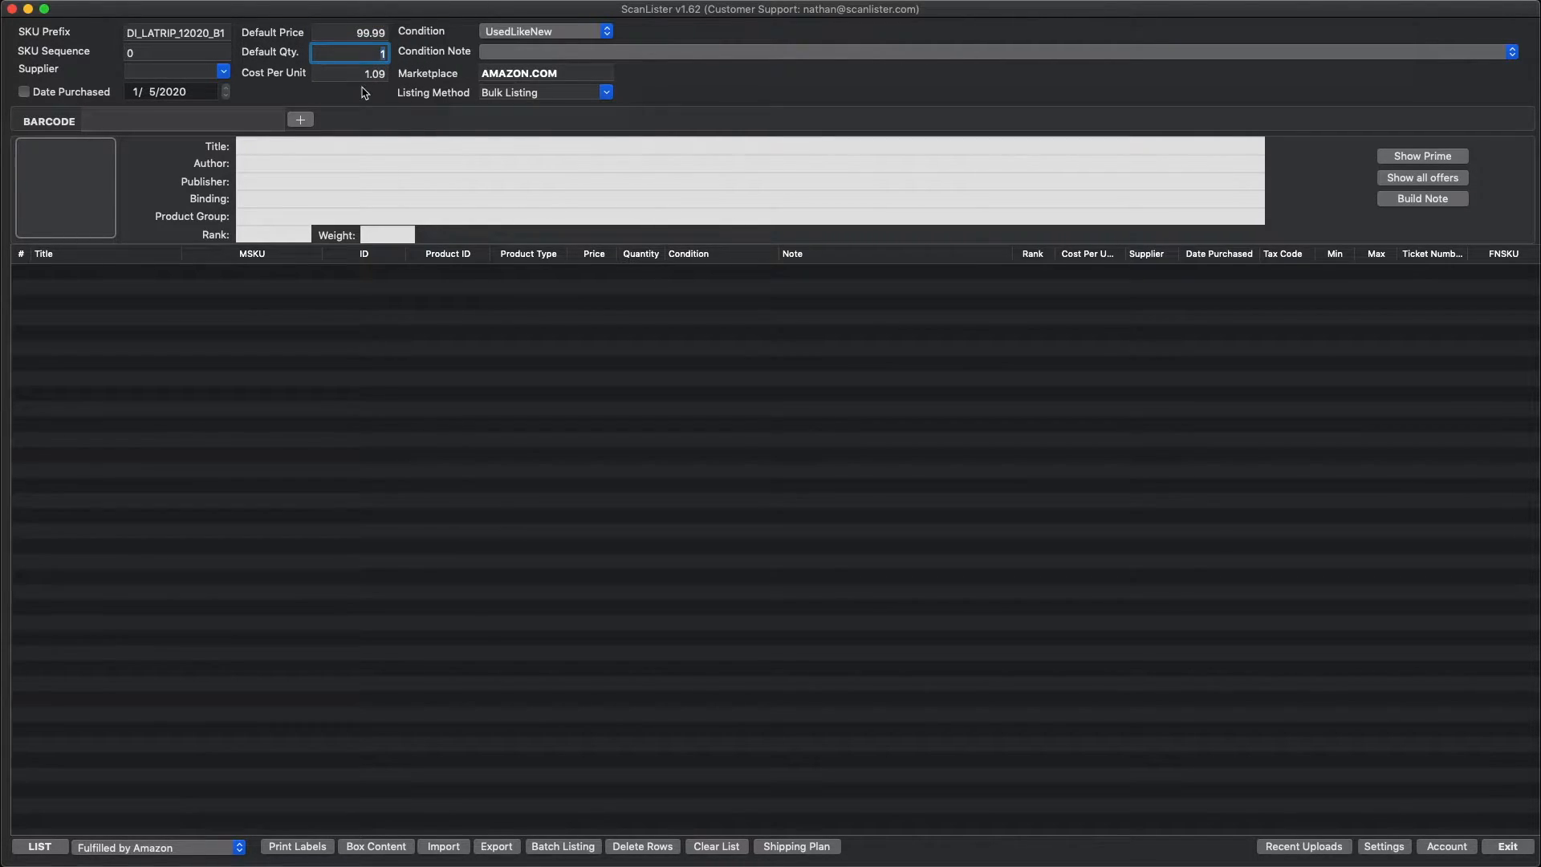
pyautogui.moveTo(359, 72); pyautogui.dragTo(388, 75)
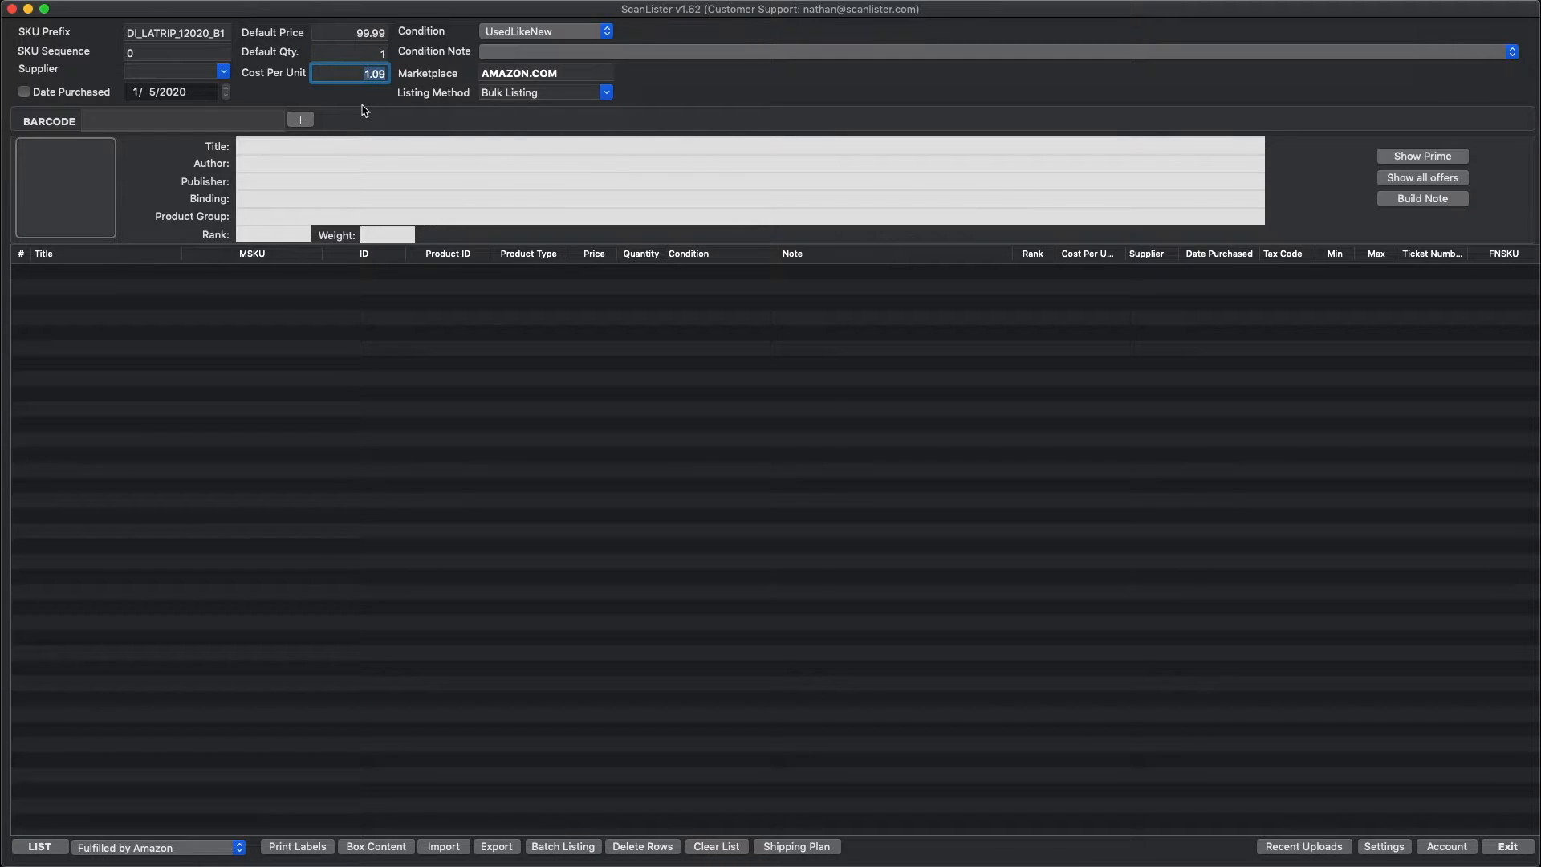
pyautogui.click(541, 32)
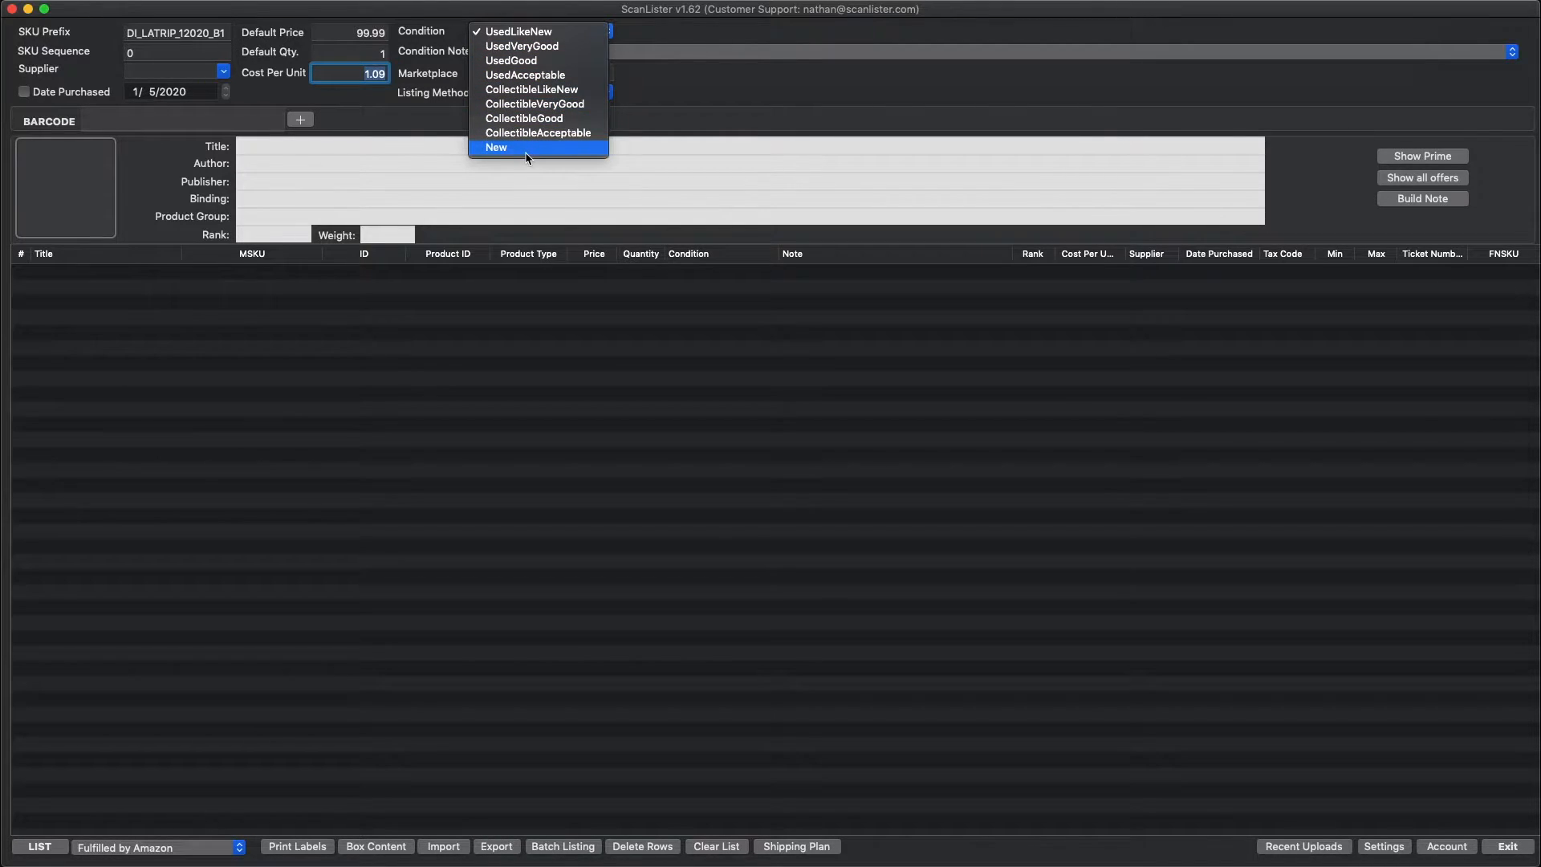
pyautogui.click(737, 84)
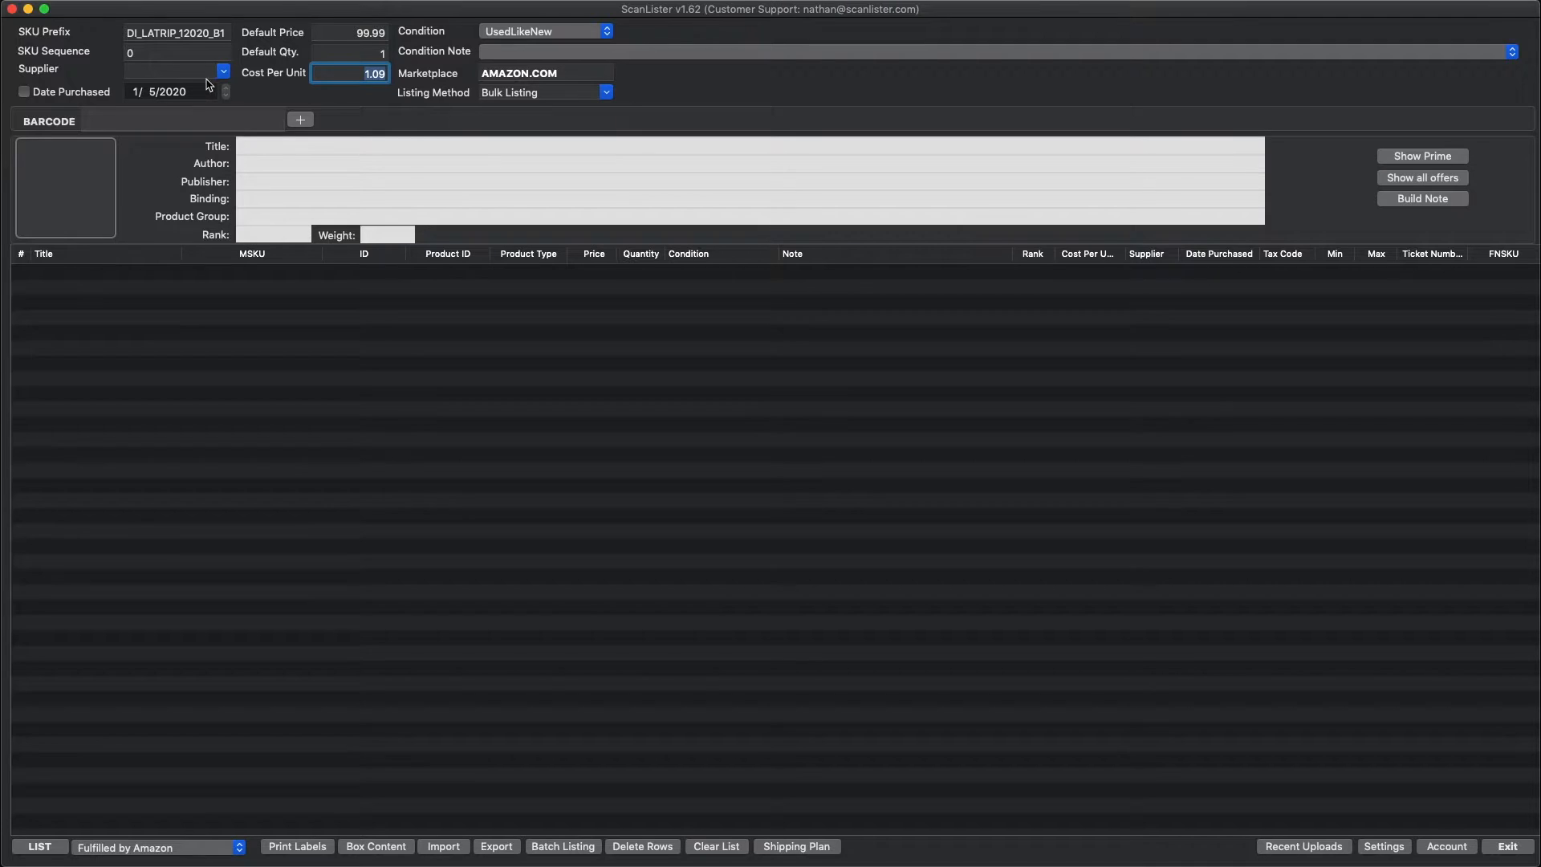
pyautogui.press('Tab')
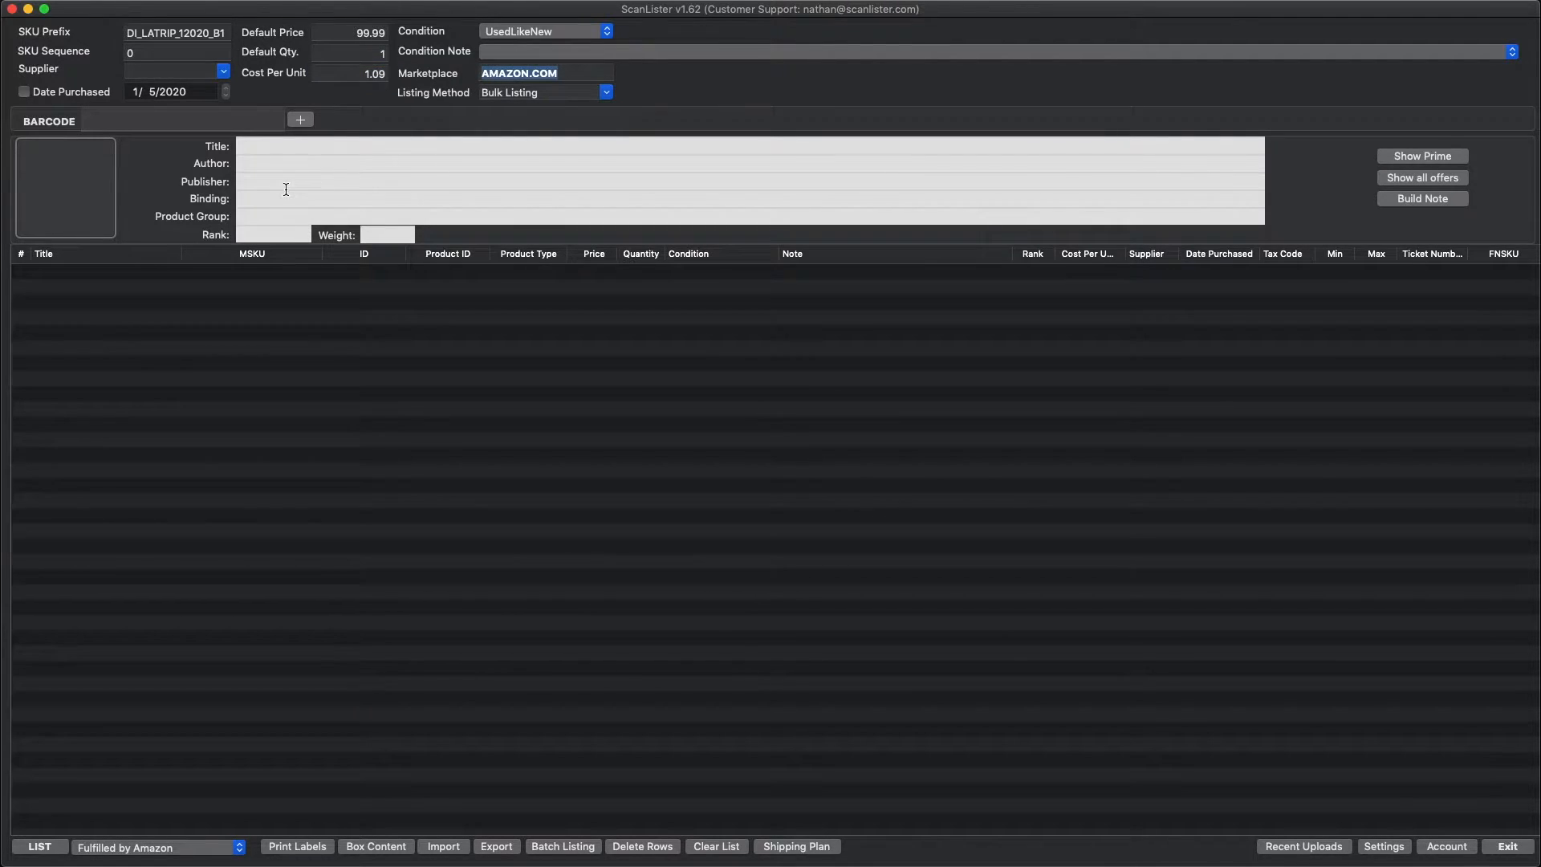
pyautogui.click(607, 93)
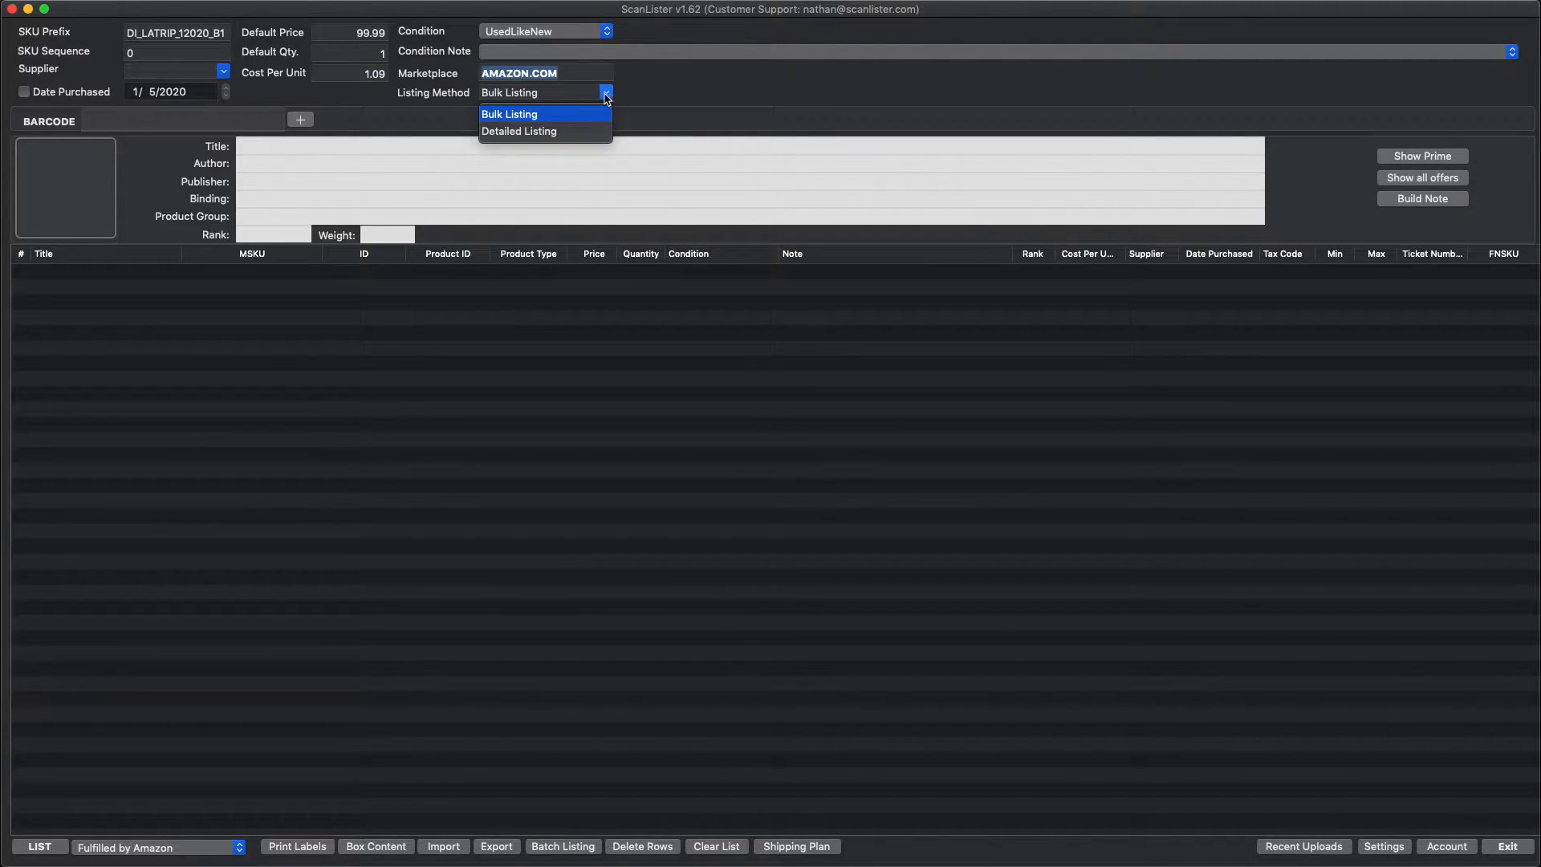
pyautogui.click(546, 133)
pyautogui.click(606, 93)
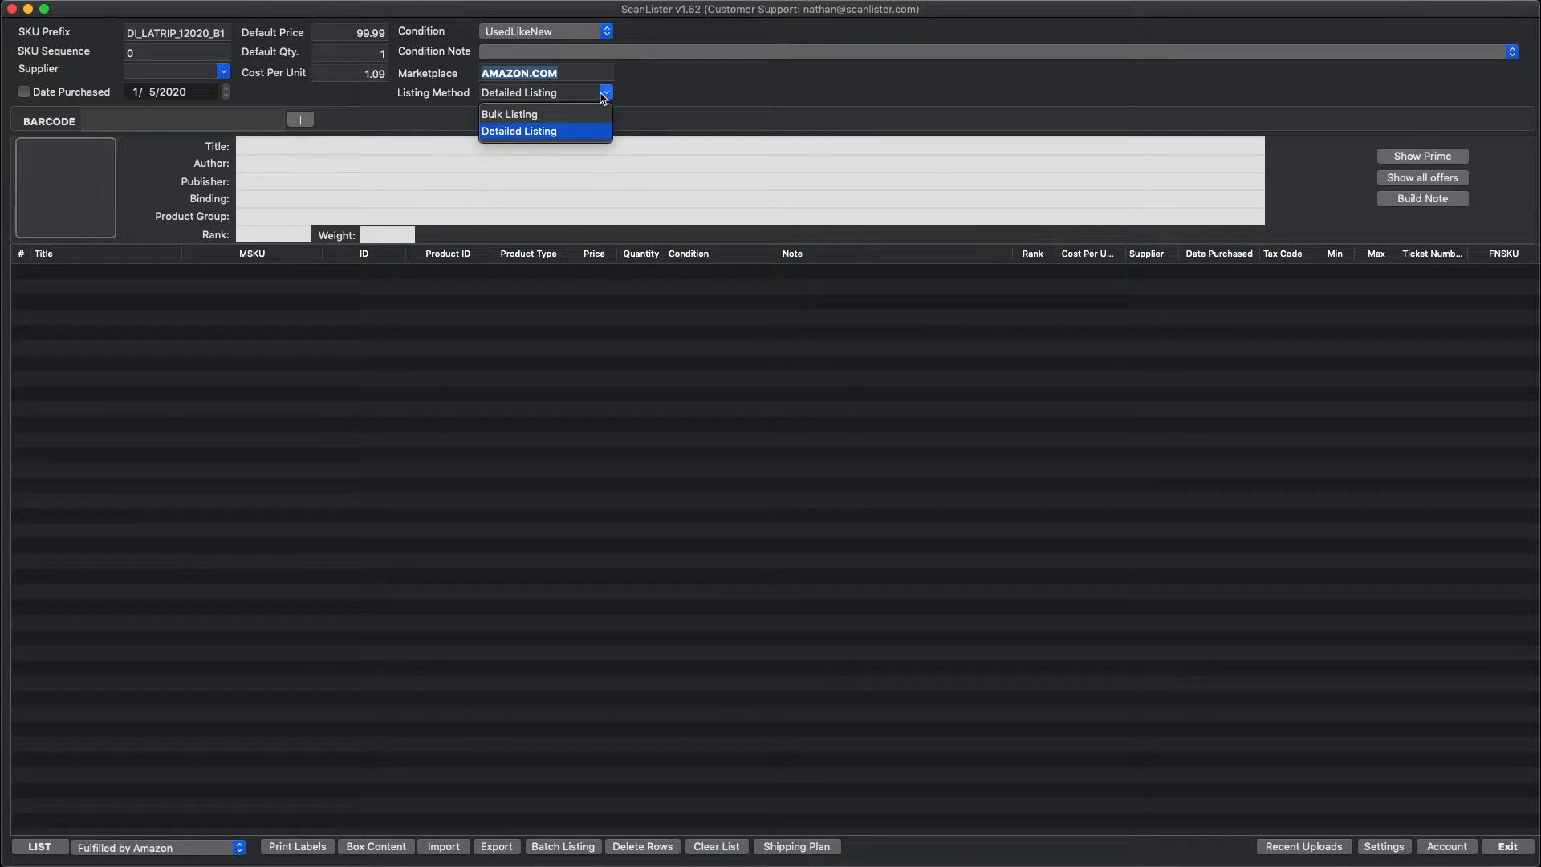
pyautogui.click(557, 115)
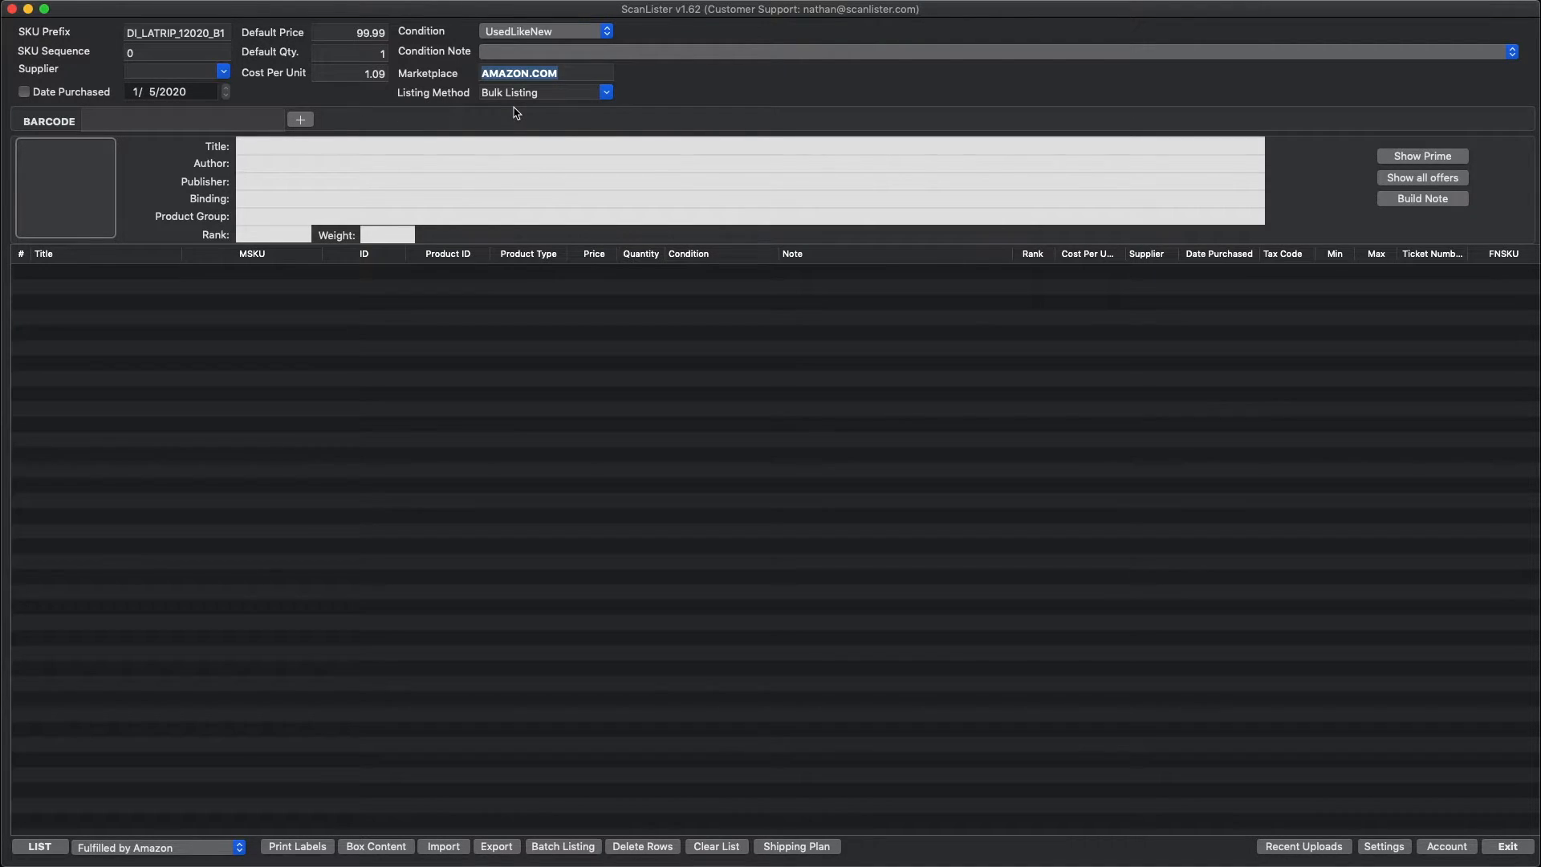
# Step: Open Settings and review the Amazon Fulfilled and Merchant Fulfilled options
pyautogui.click(153, 120)
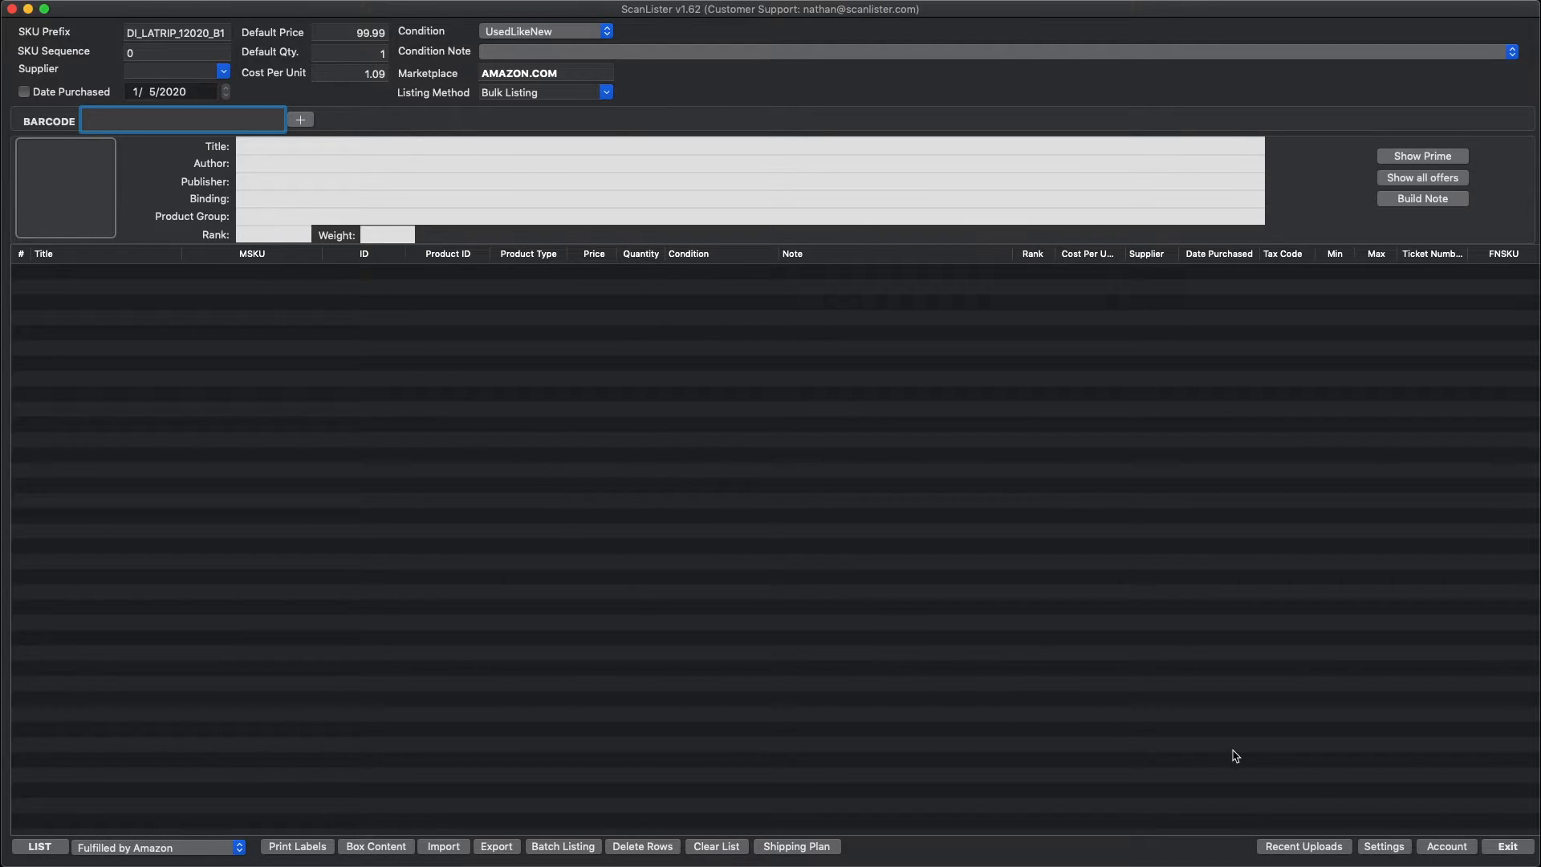
pyautogui.click(1382, 846)
pyautogui.click(443, 156)
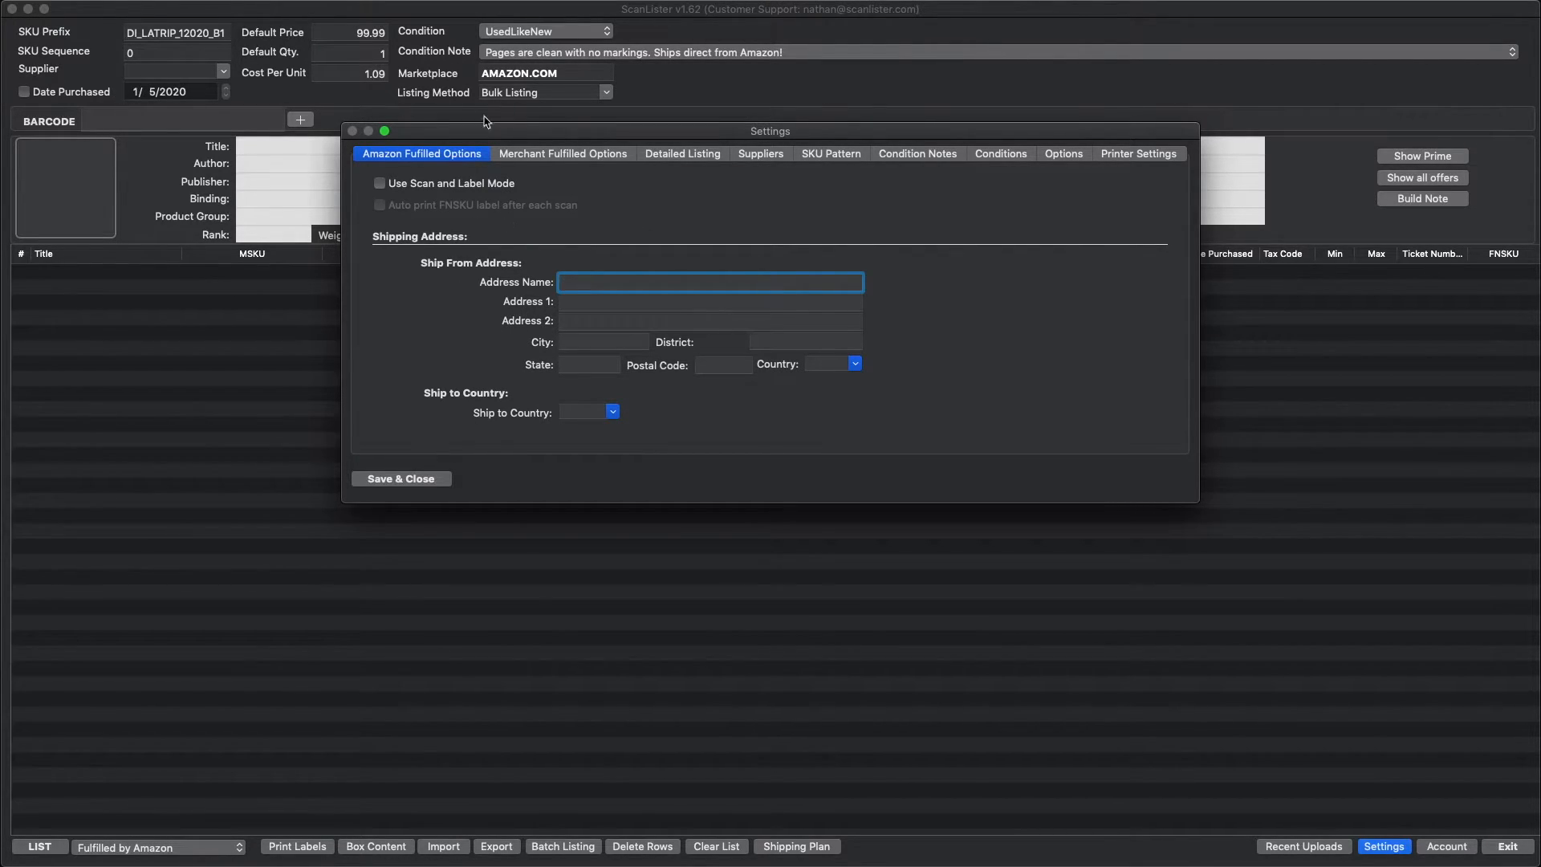
pyautogui.click(528, 155)
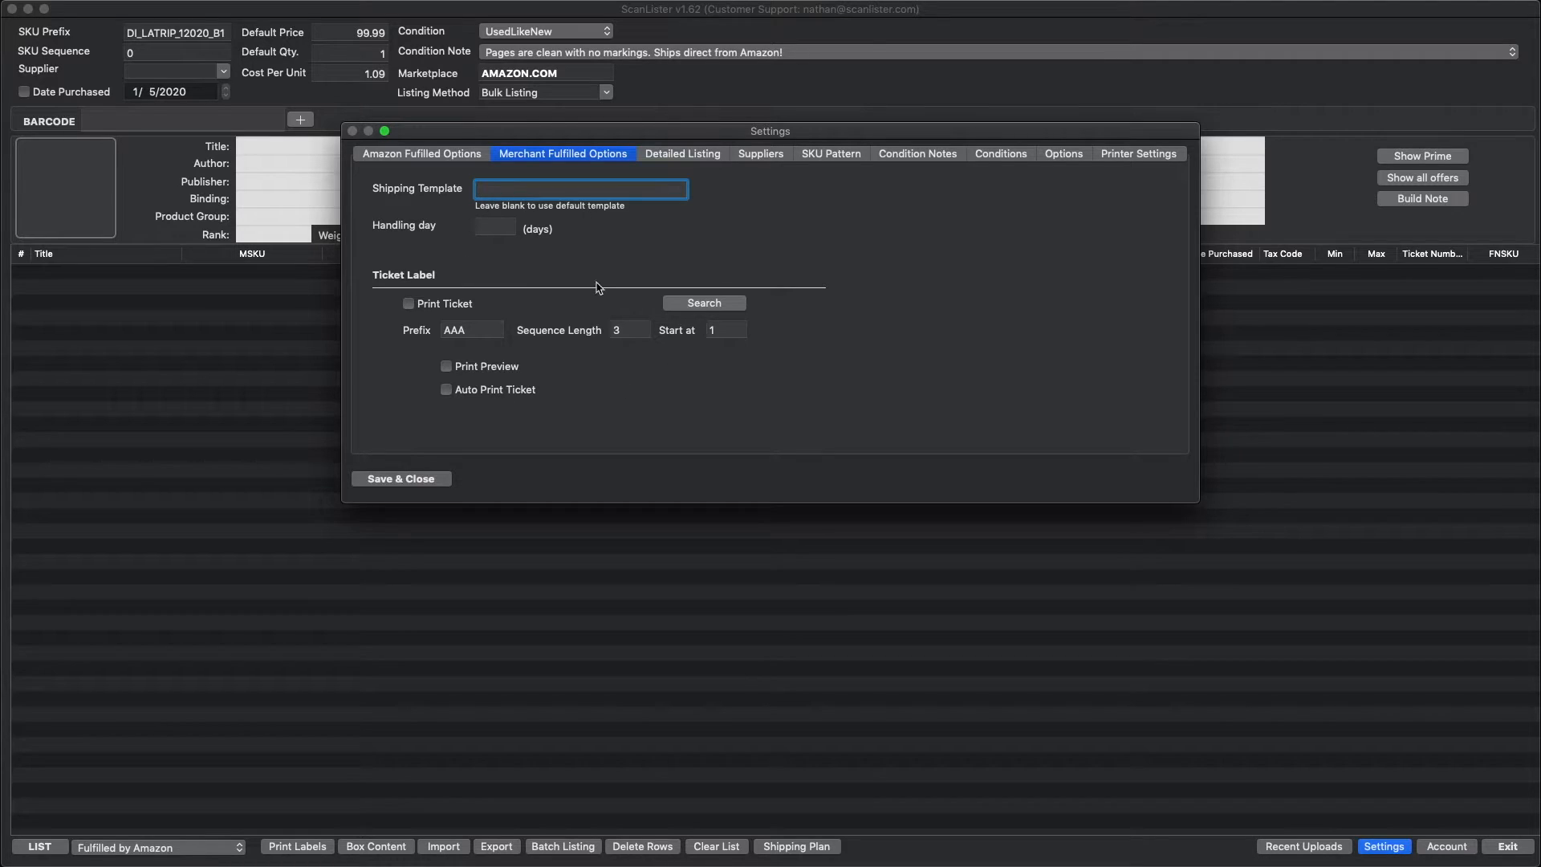
# Step: In Detailed Listing settings, enable Match Low MF Price and set the first-pound shipping cost to 2.75
pyautogui.click(688, 155)
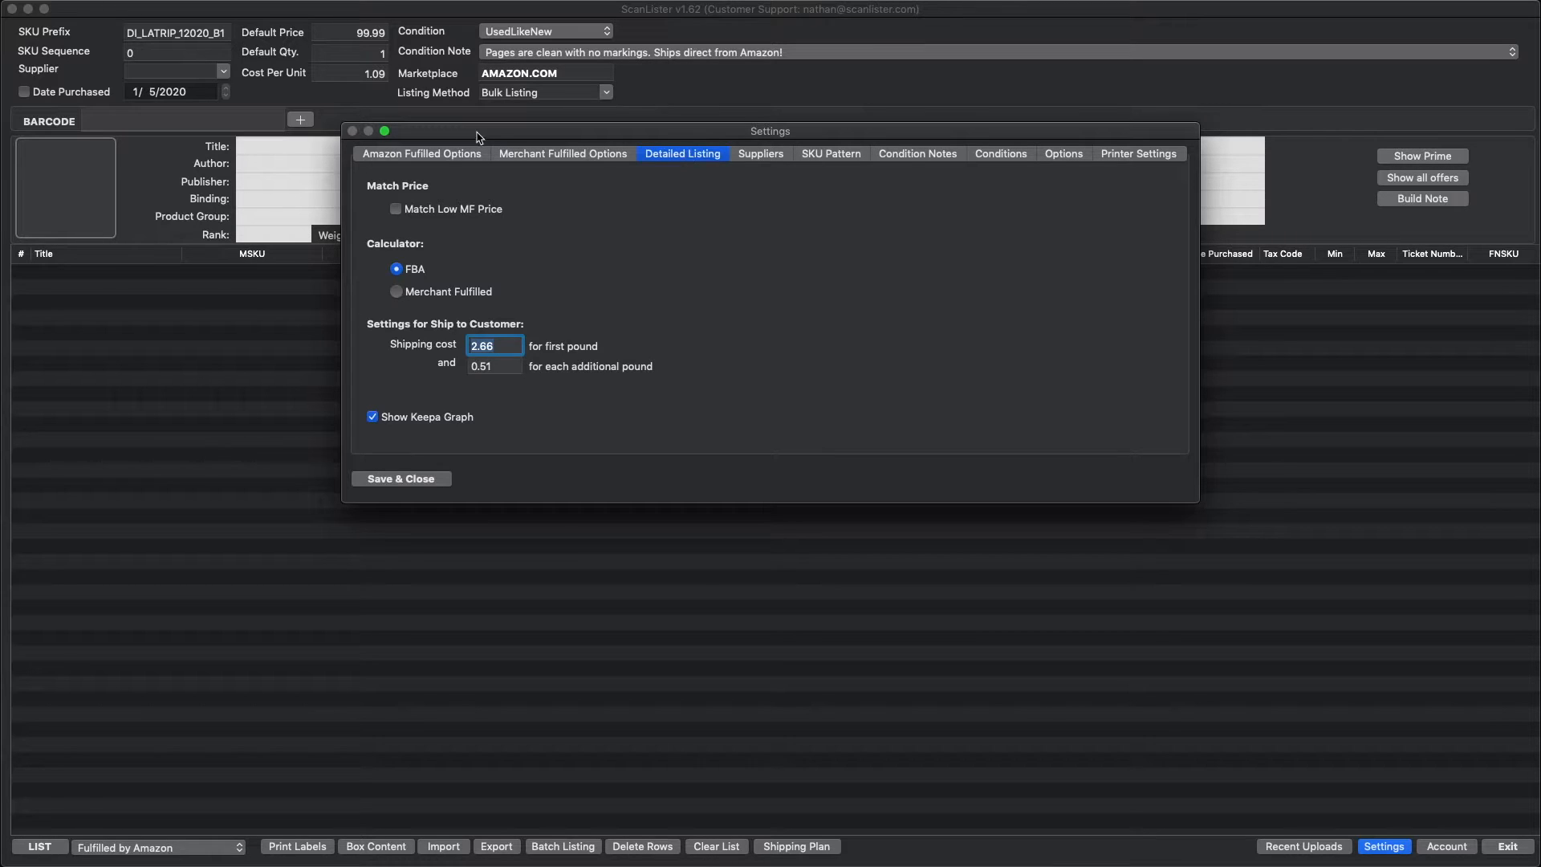
pyautogui.click(396, 212)
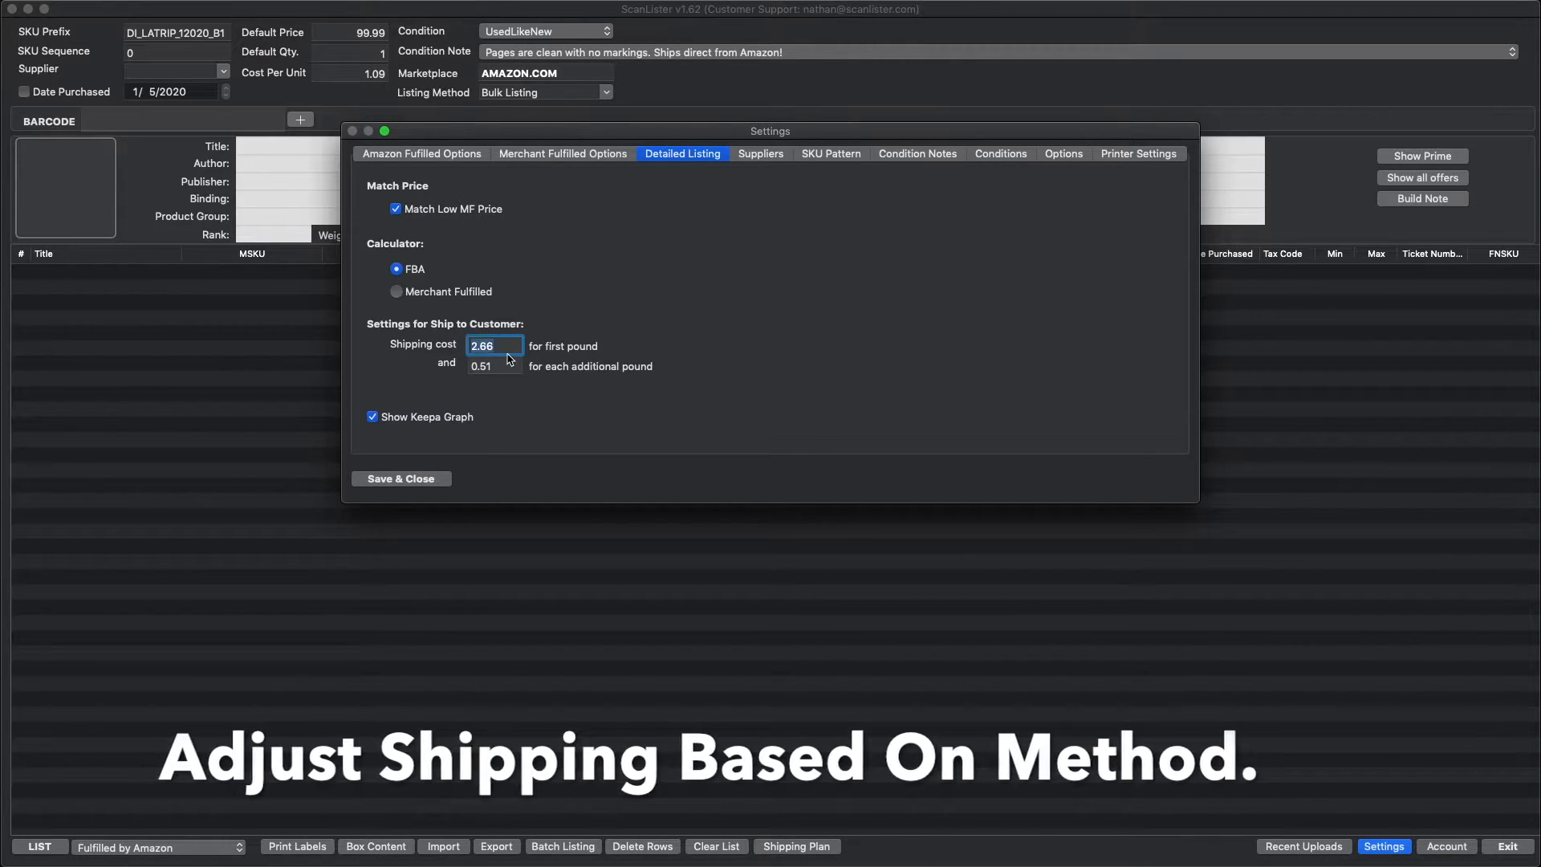
pyautogui.write('2')
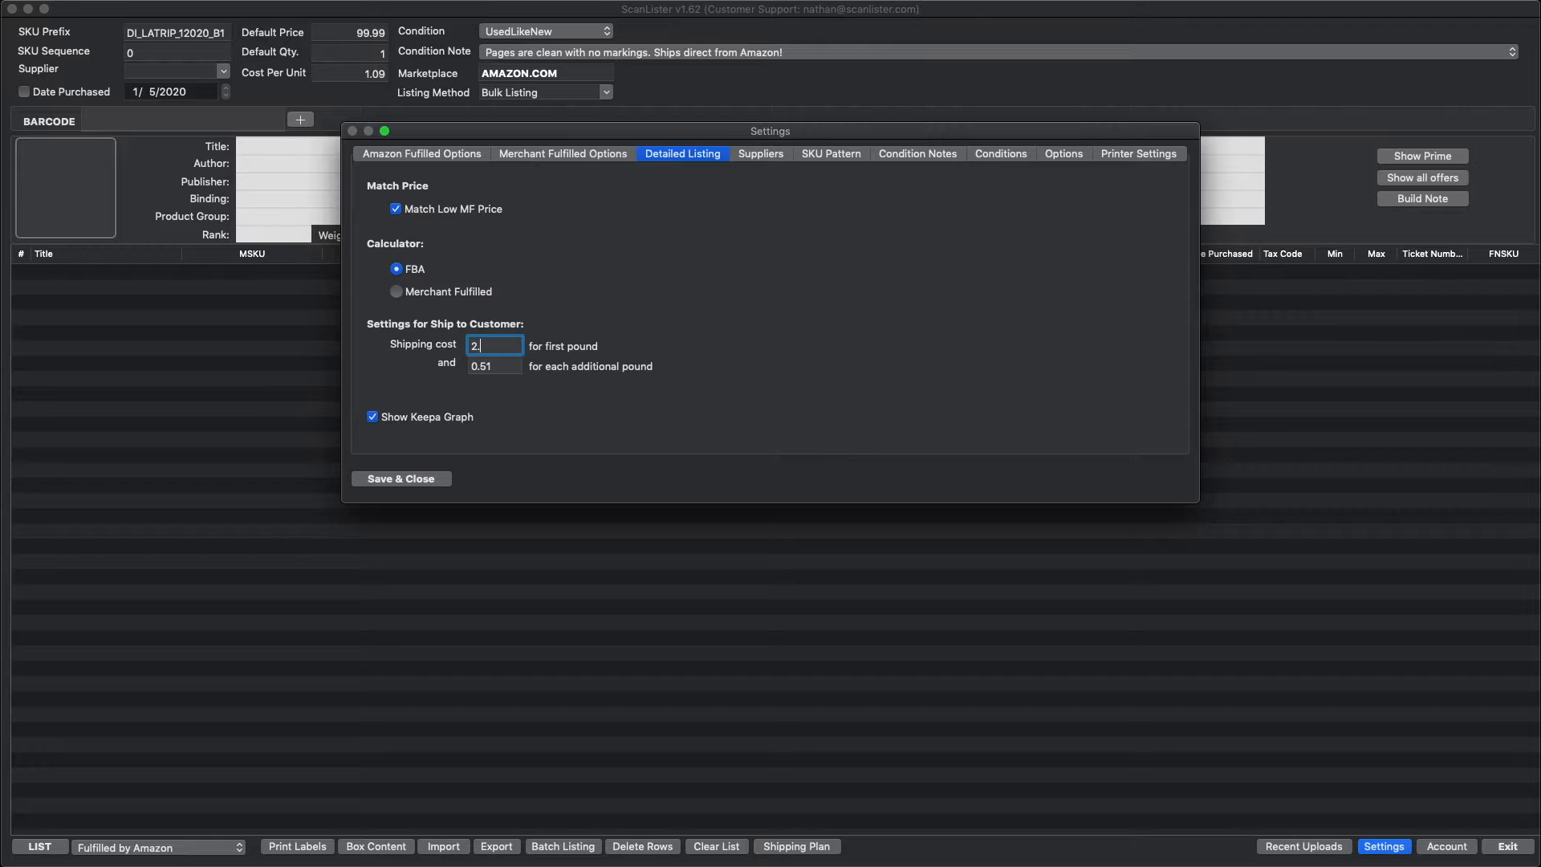
pyautogui.click(497, 367)
# Step: In the SKU pattern, set the first element to SEQUENCE and the second to PREFIX
pyautogui.click(760, 158)
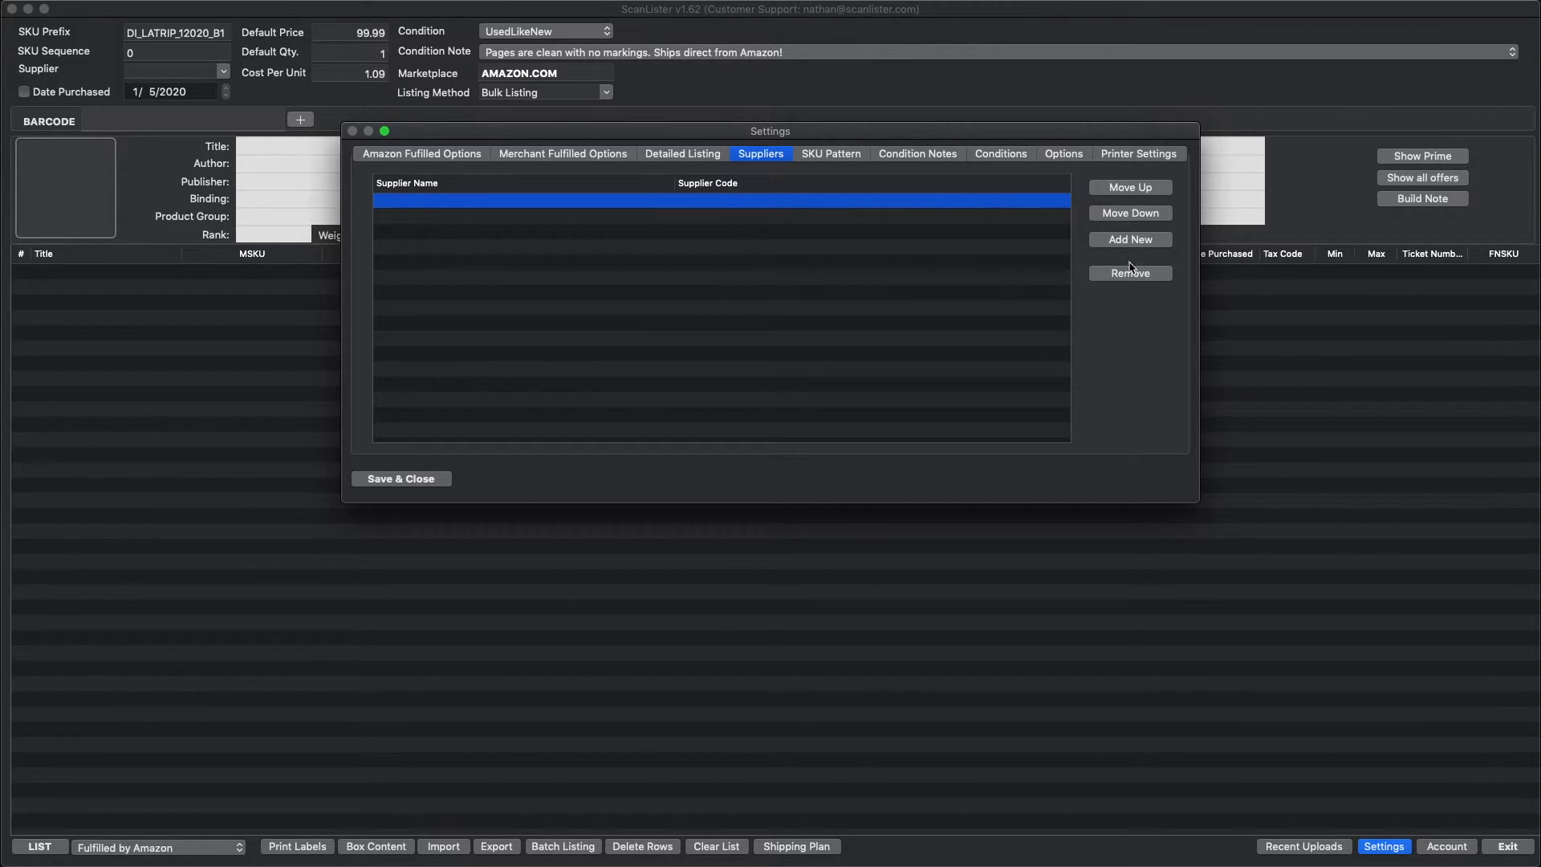
pyautogui.click(829, 160)
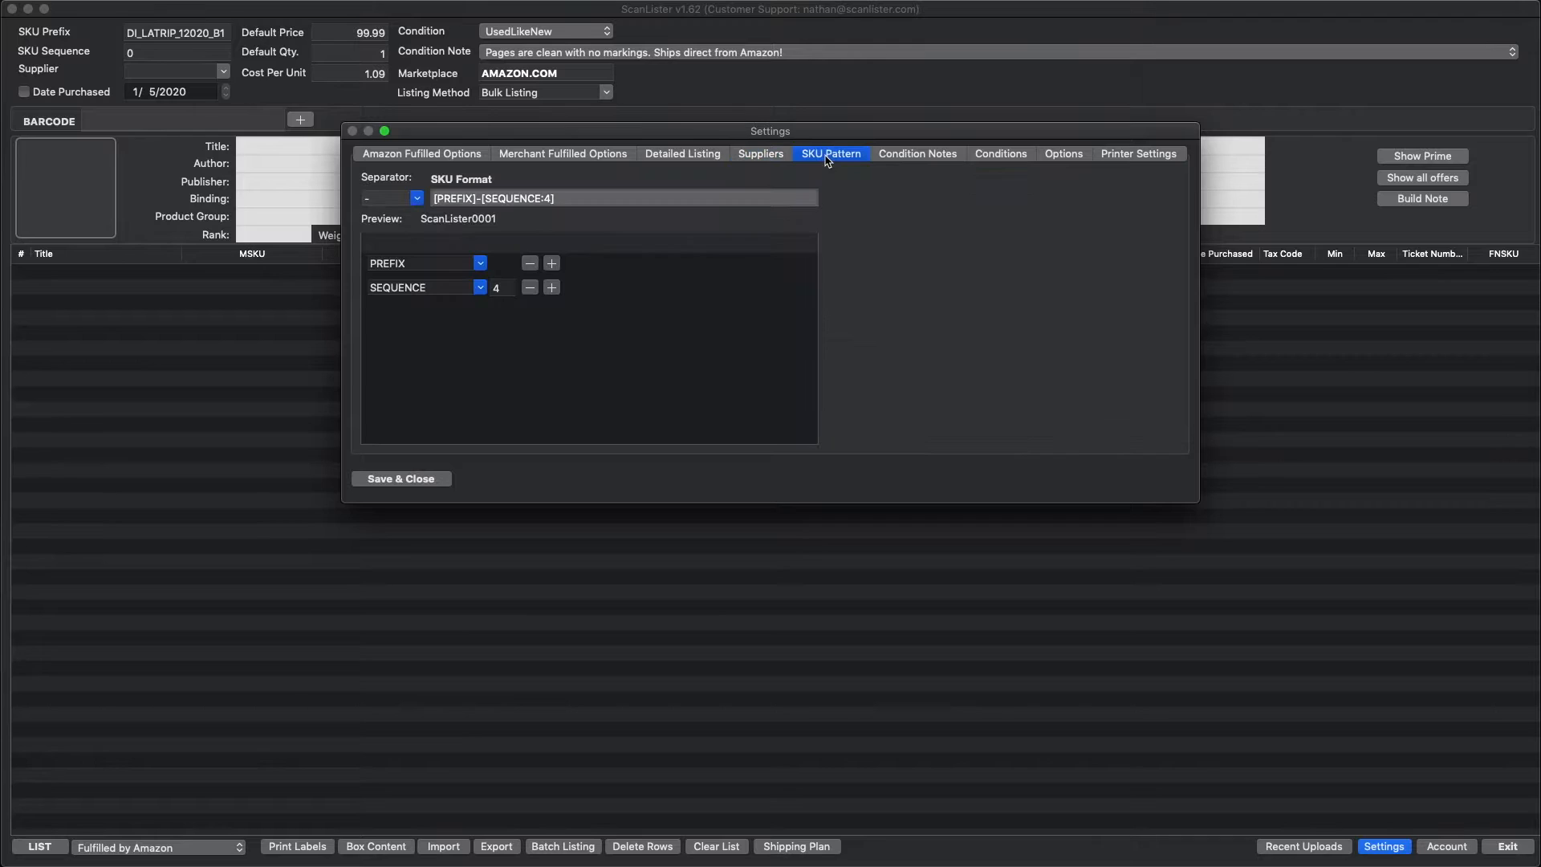
pyautogui.click(479, 264)
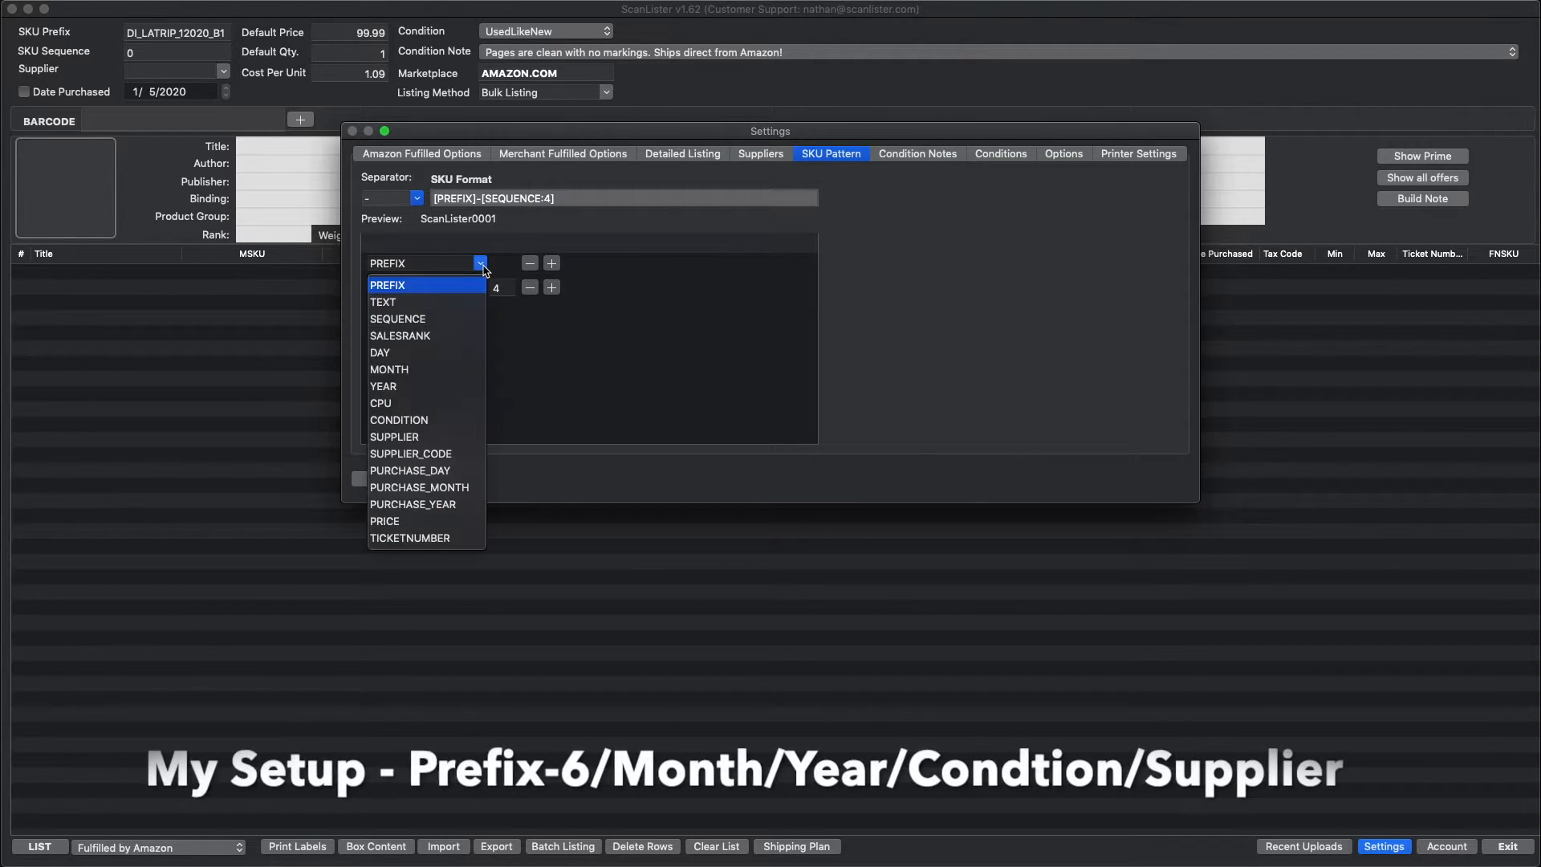
pyautogui.click(425, 319)
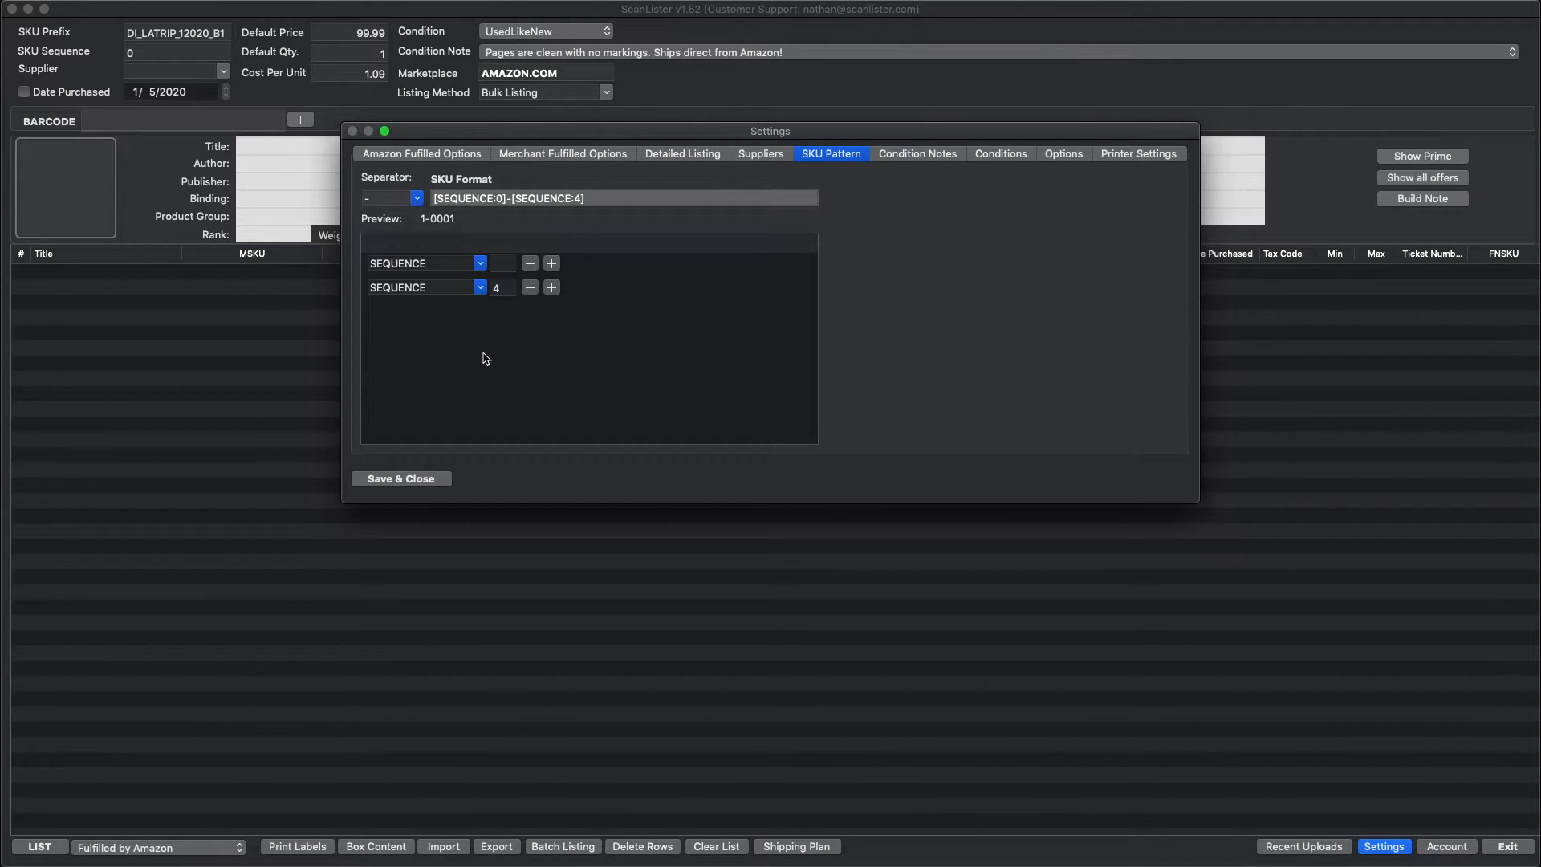
pyautogui.click(480, 289)
pyautogui.click(396, 311)
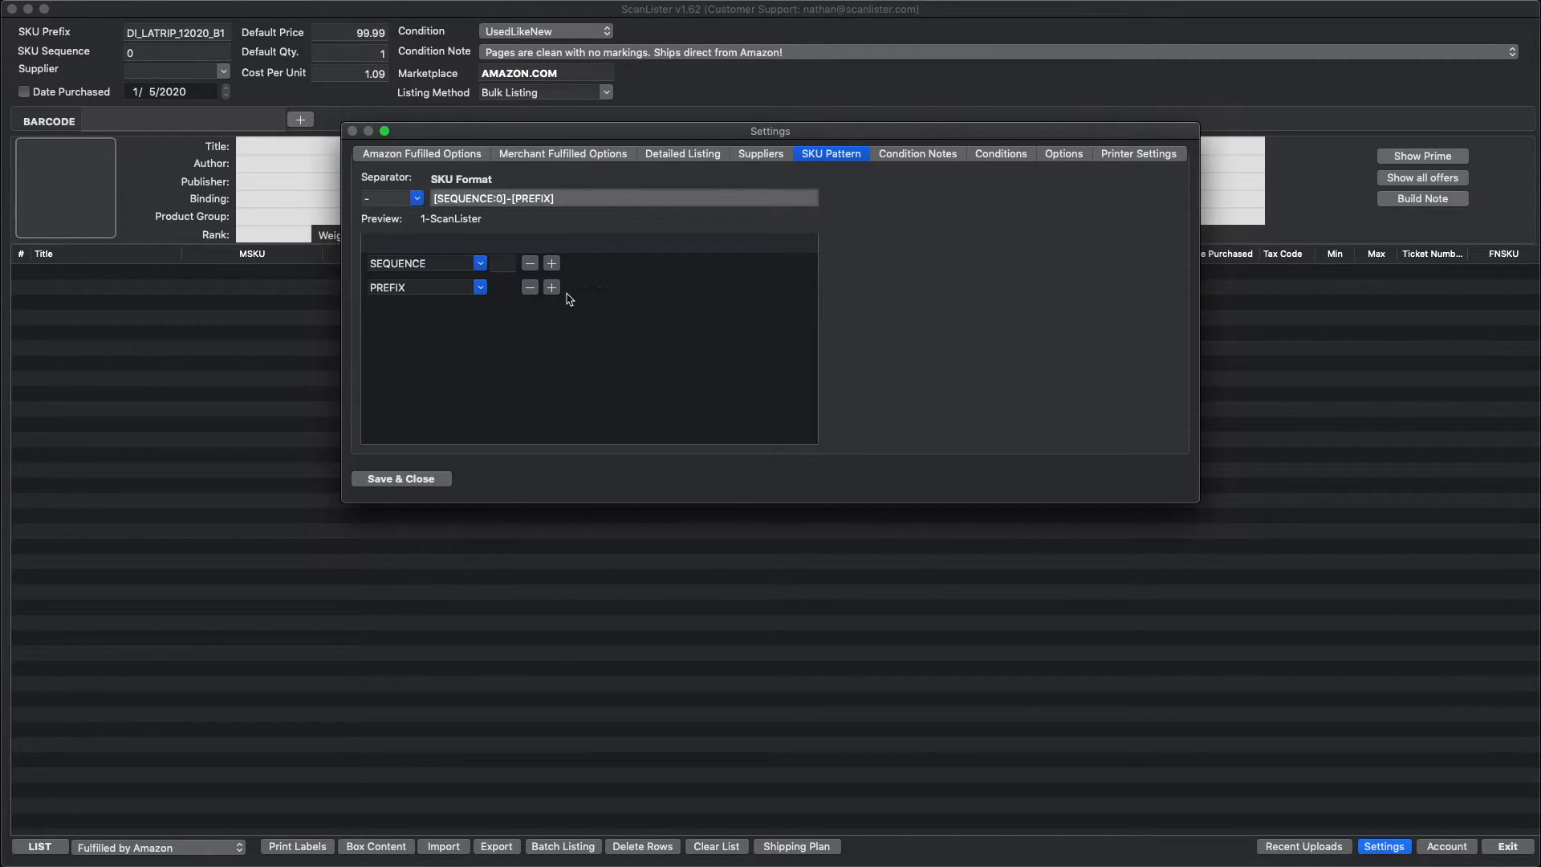
# Step: Add four more elements to the SKU pattern
pyautogui.click(552, 287)
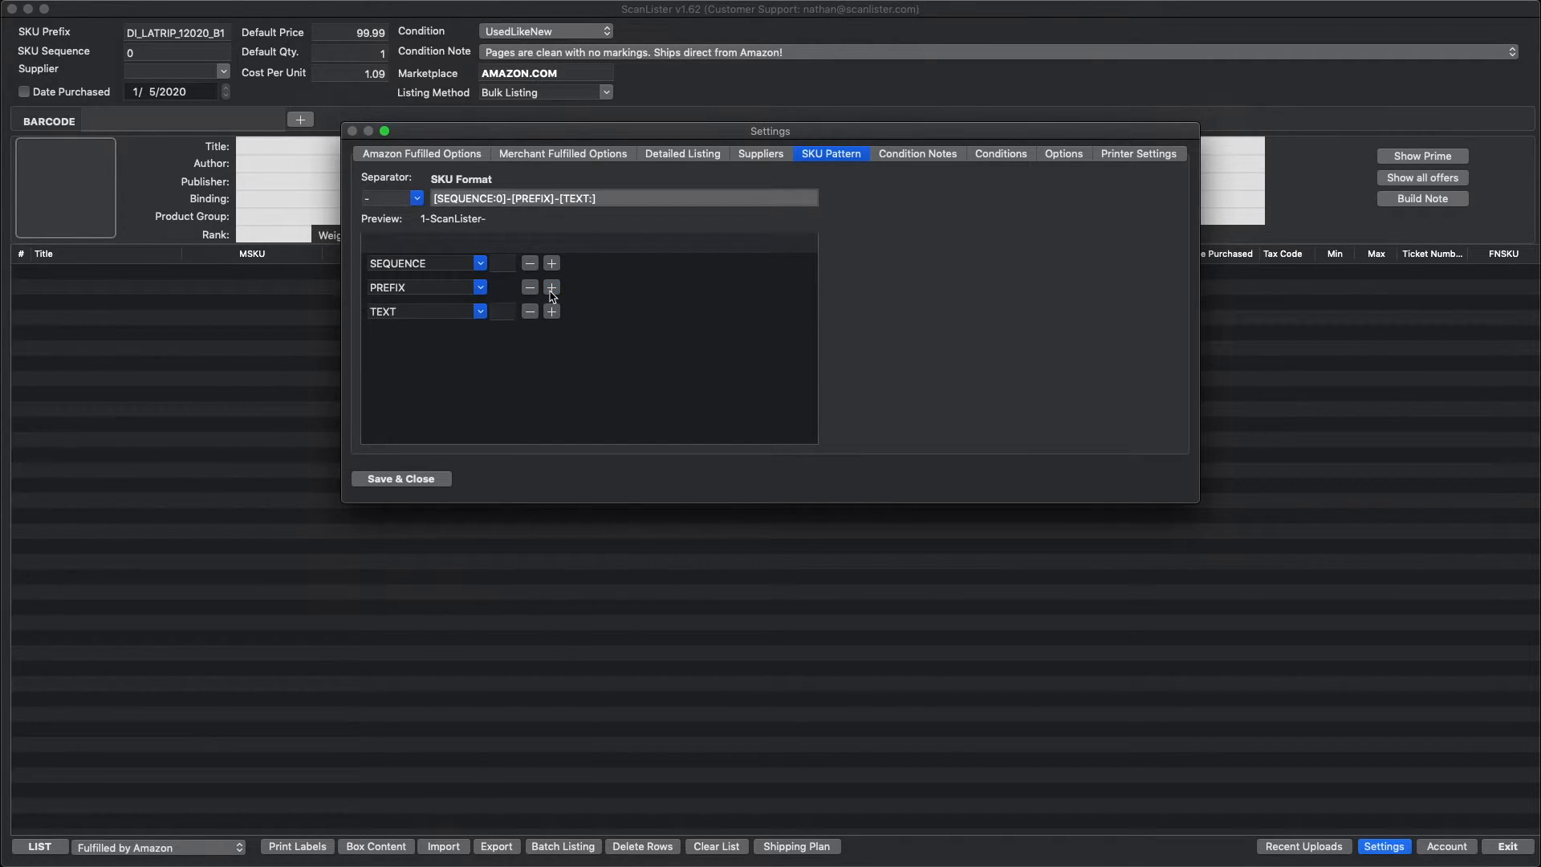
pyautogui.click(552, 288)
pyautogui.click(551, 287)
pyautogui.click(552, 287)
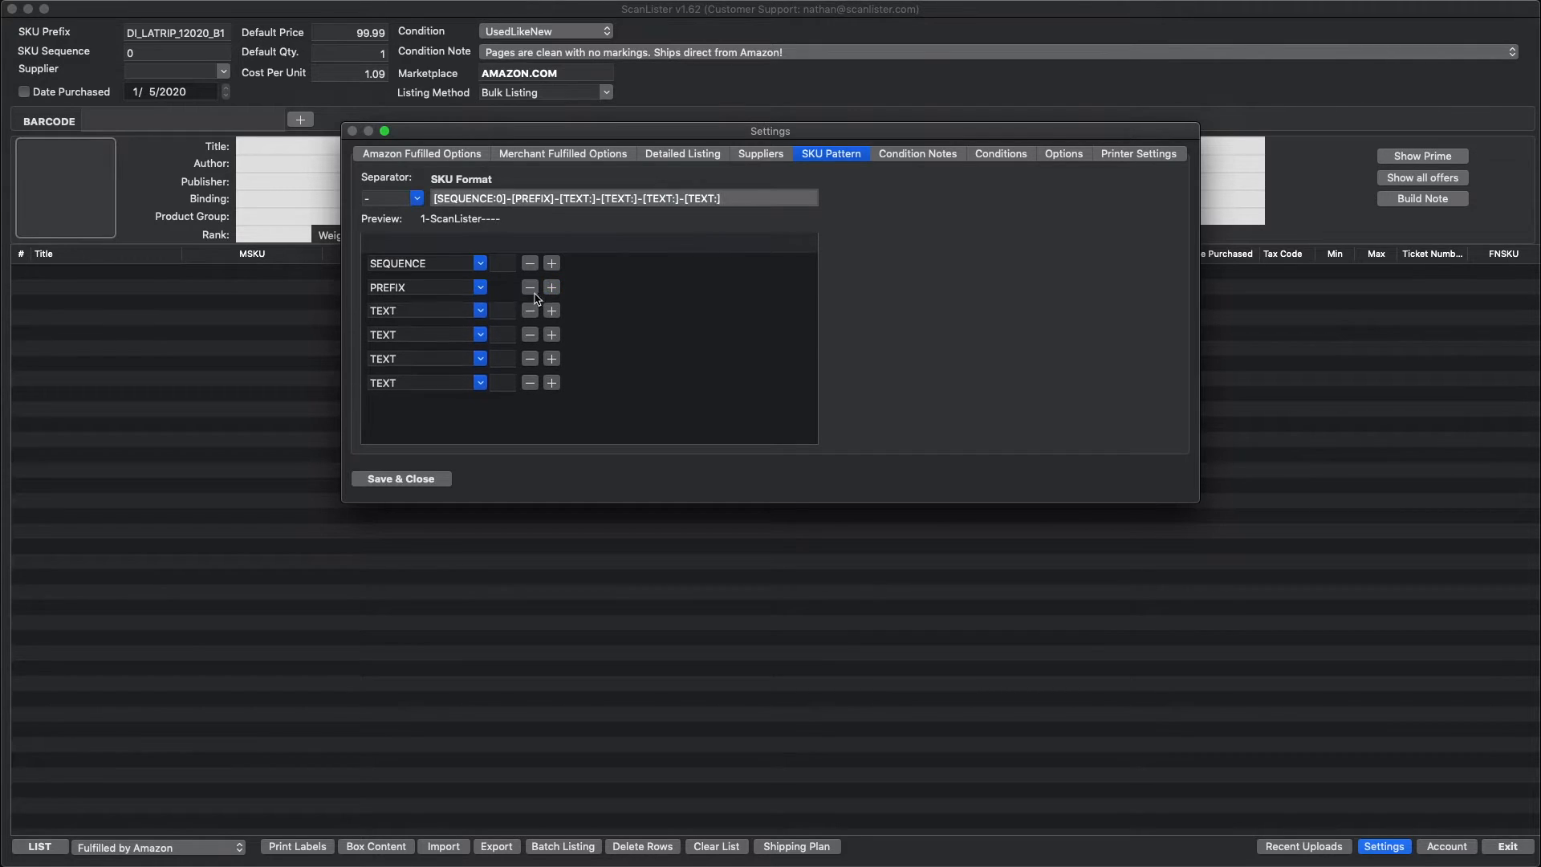
# Step: Set the third and fourth pattern elements to MONTH and YEAR
pyautogui.click(481, 311)
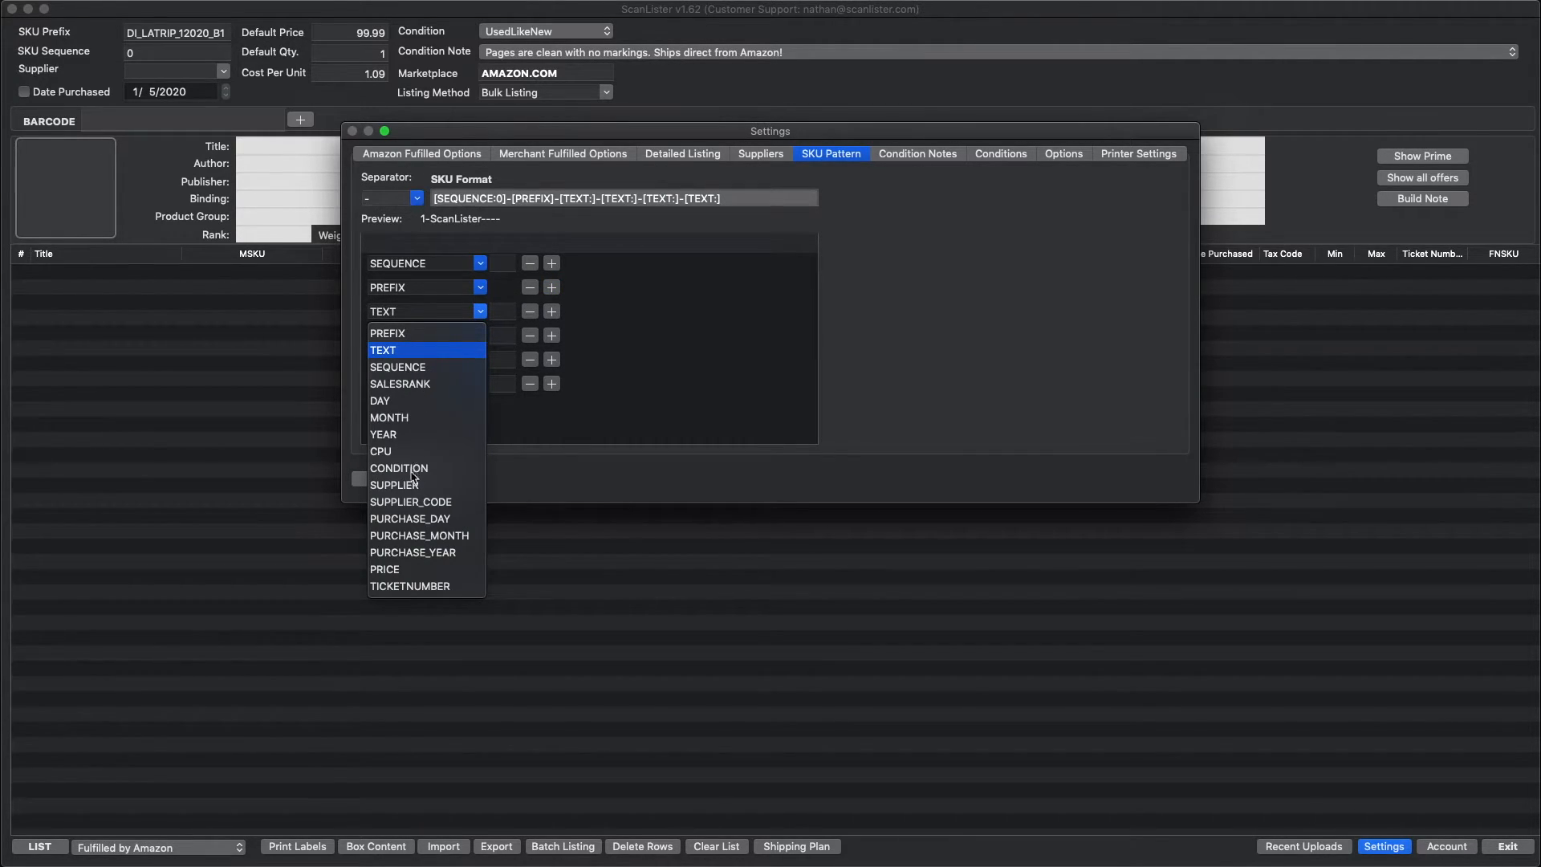
pyautogui.click(400, 423)
pyautogui.click(480, 335)
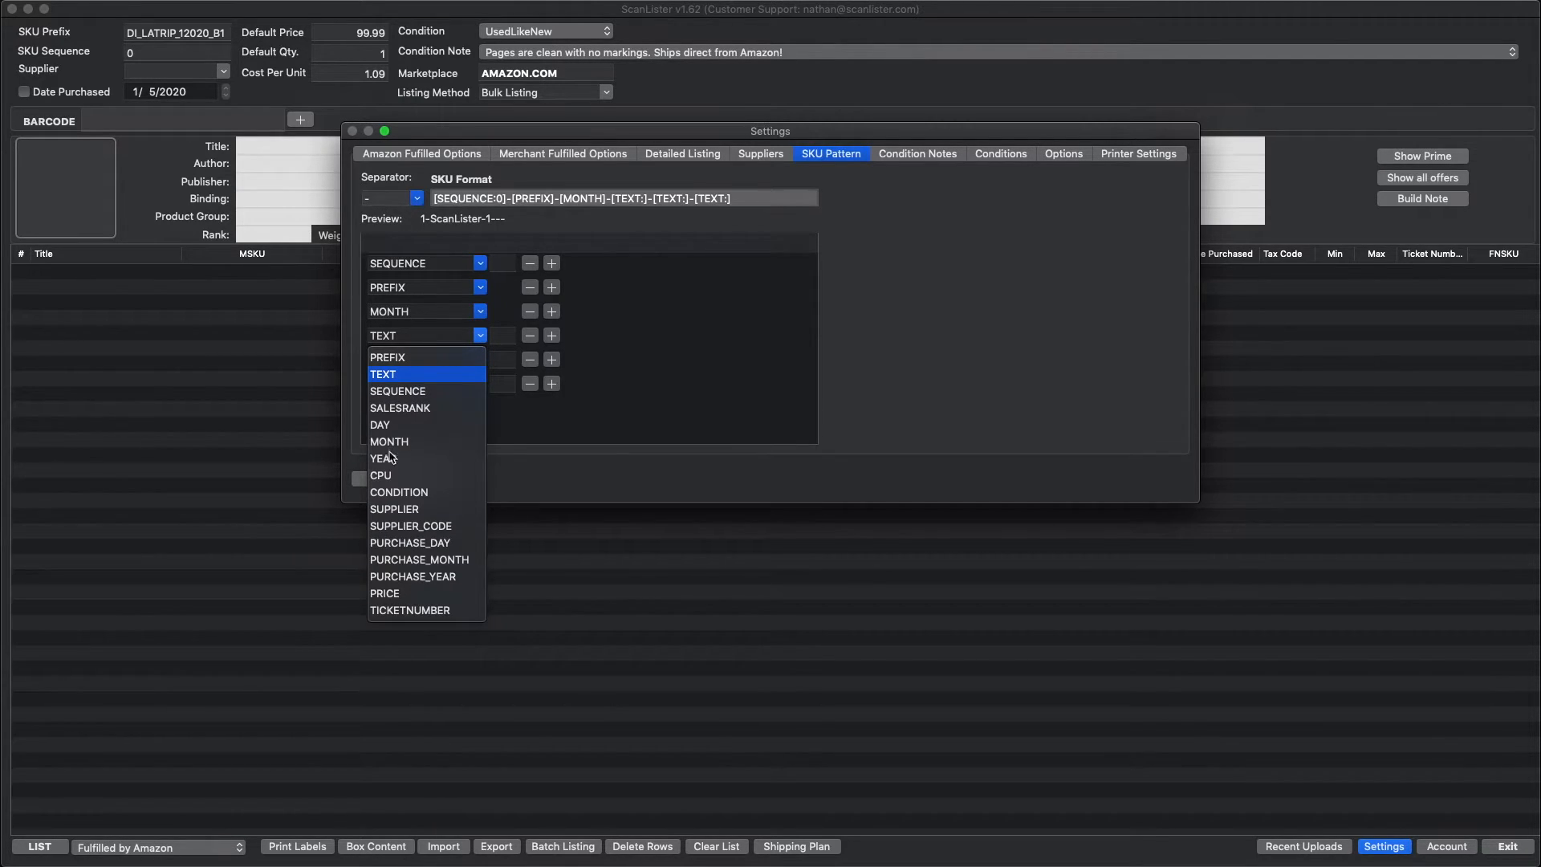
pyautogui.click(392, 456)
# Step: Set the fifth and sixth pattern elements to CONDITION and SUPPLIER
pyautogui.click(480, 360)
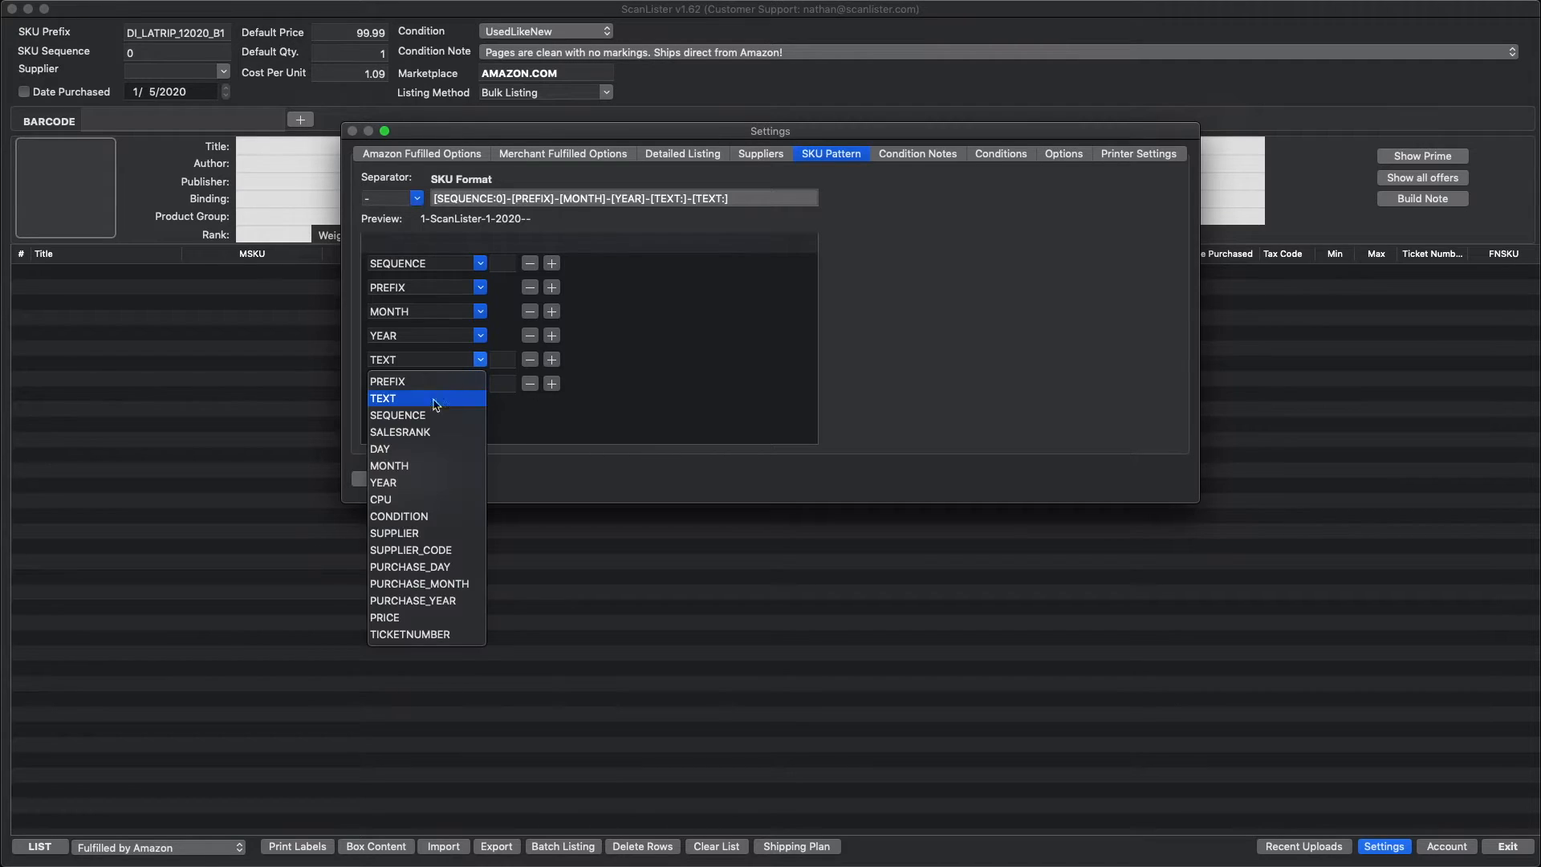
pyautogui.click(409, 518)
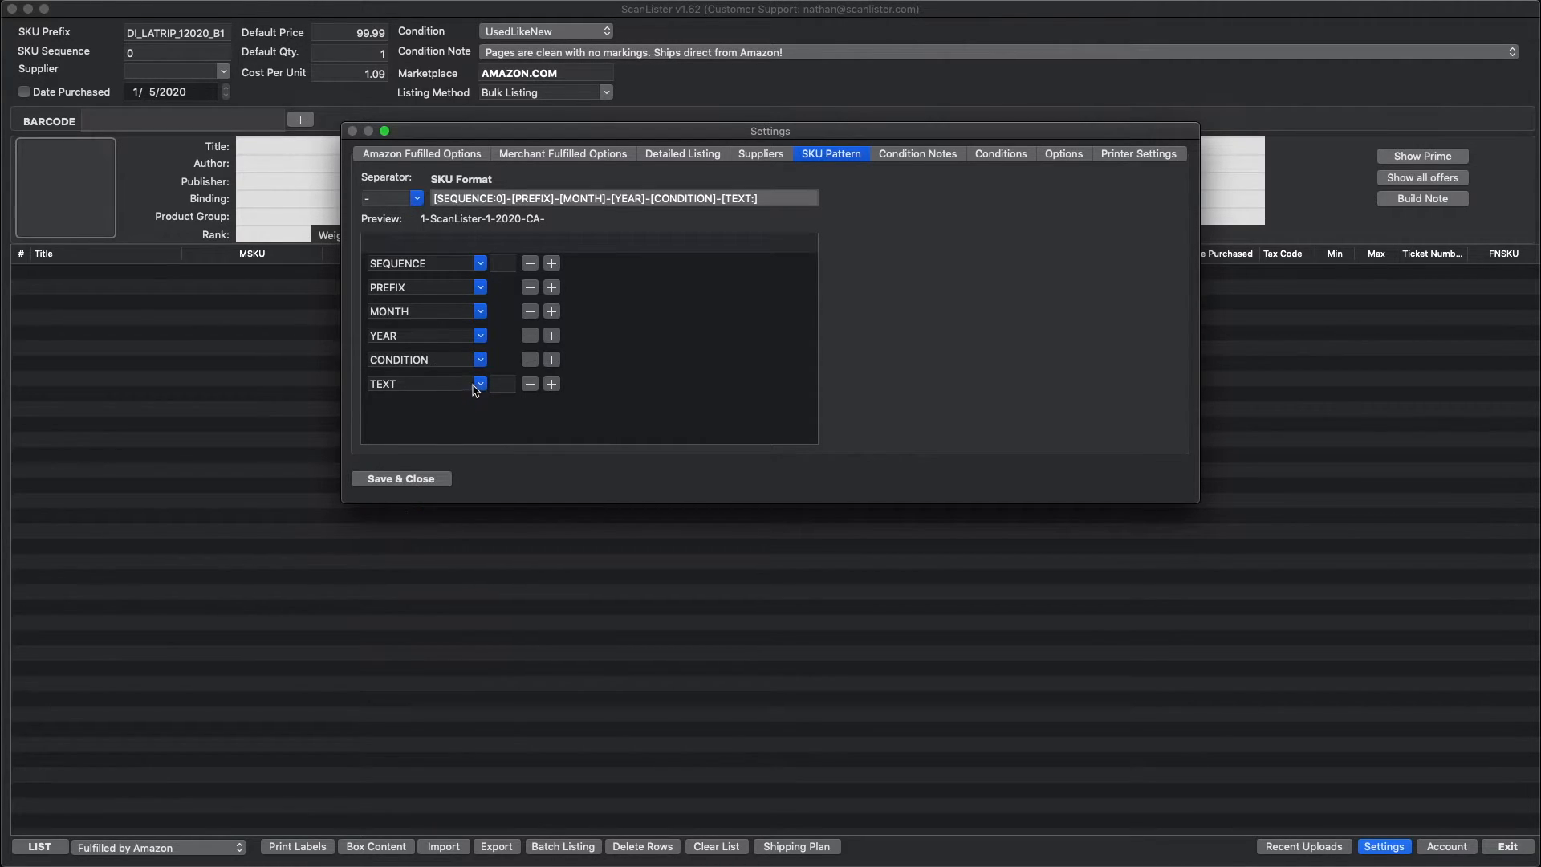
pyautogui.click(479, 386)
pyautogui.click(394, 557)
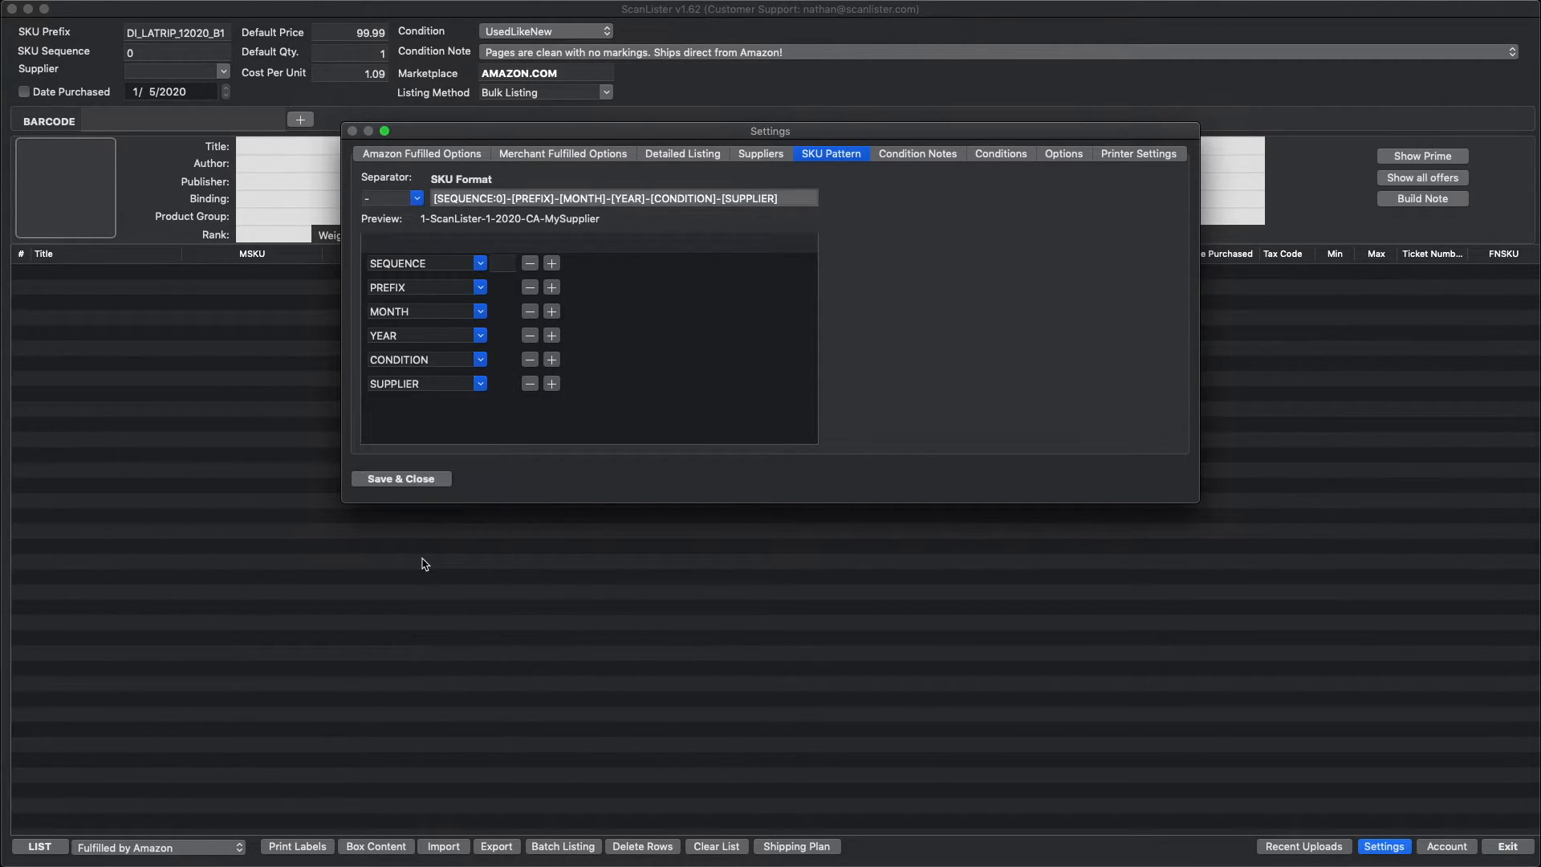
# Step: Remove the leading SEQUENCE element from the SKU pattern and set the last element to SEQUENCE
pyautogui.click(508, 270)
pyautogui.click(479, 262)
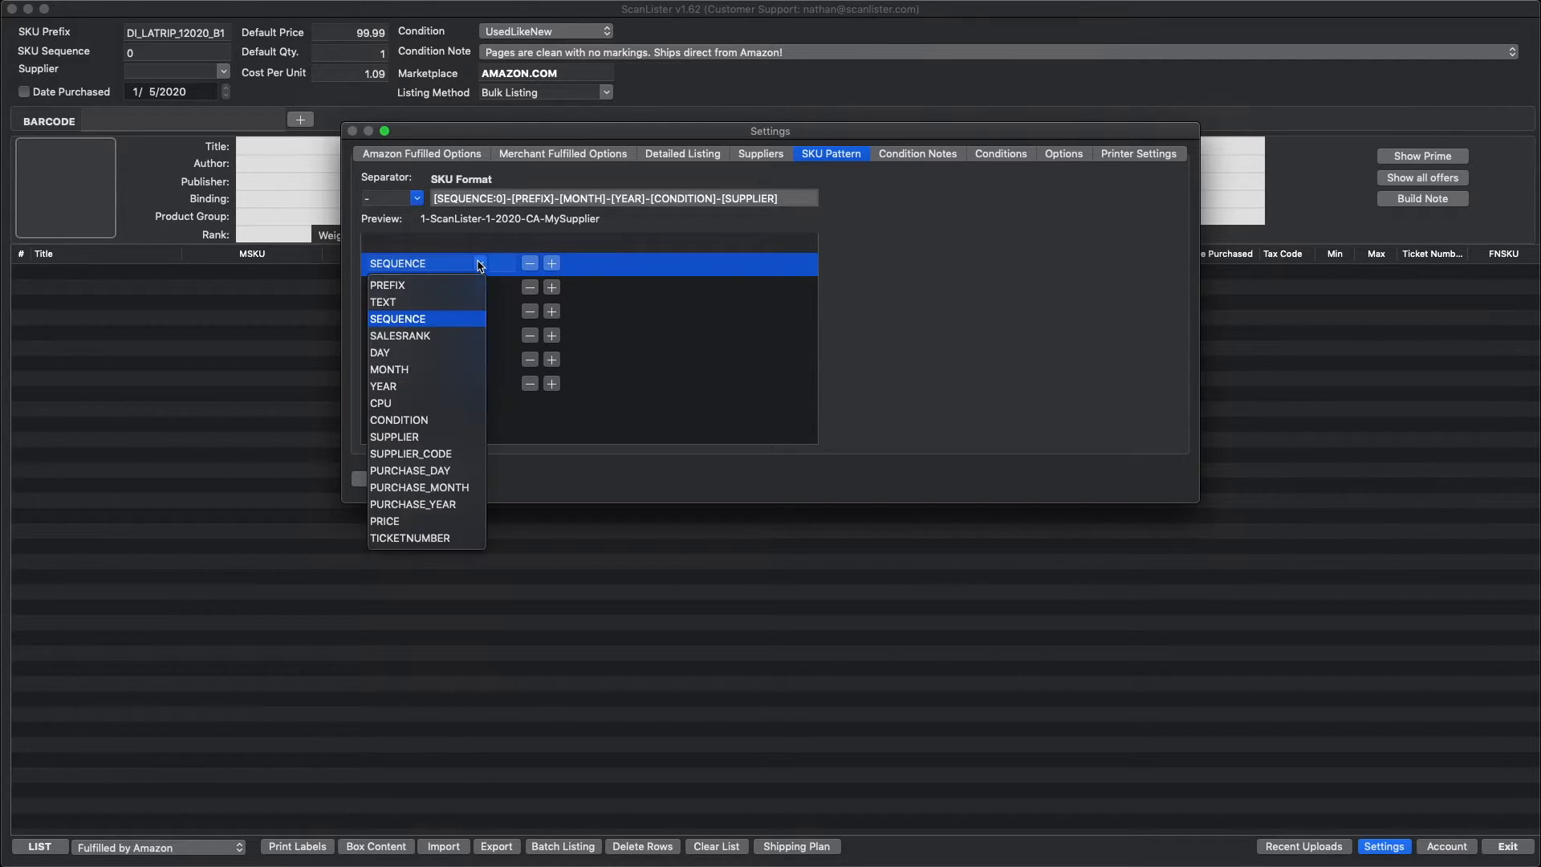
pyautogui.click(399, 320)
pyautogui.click(531, 264)
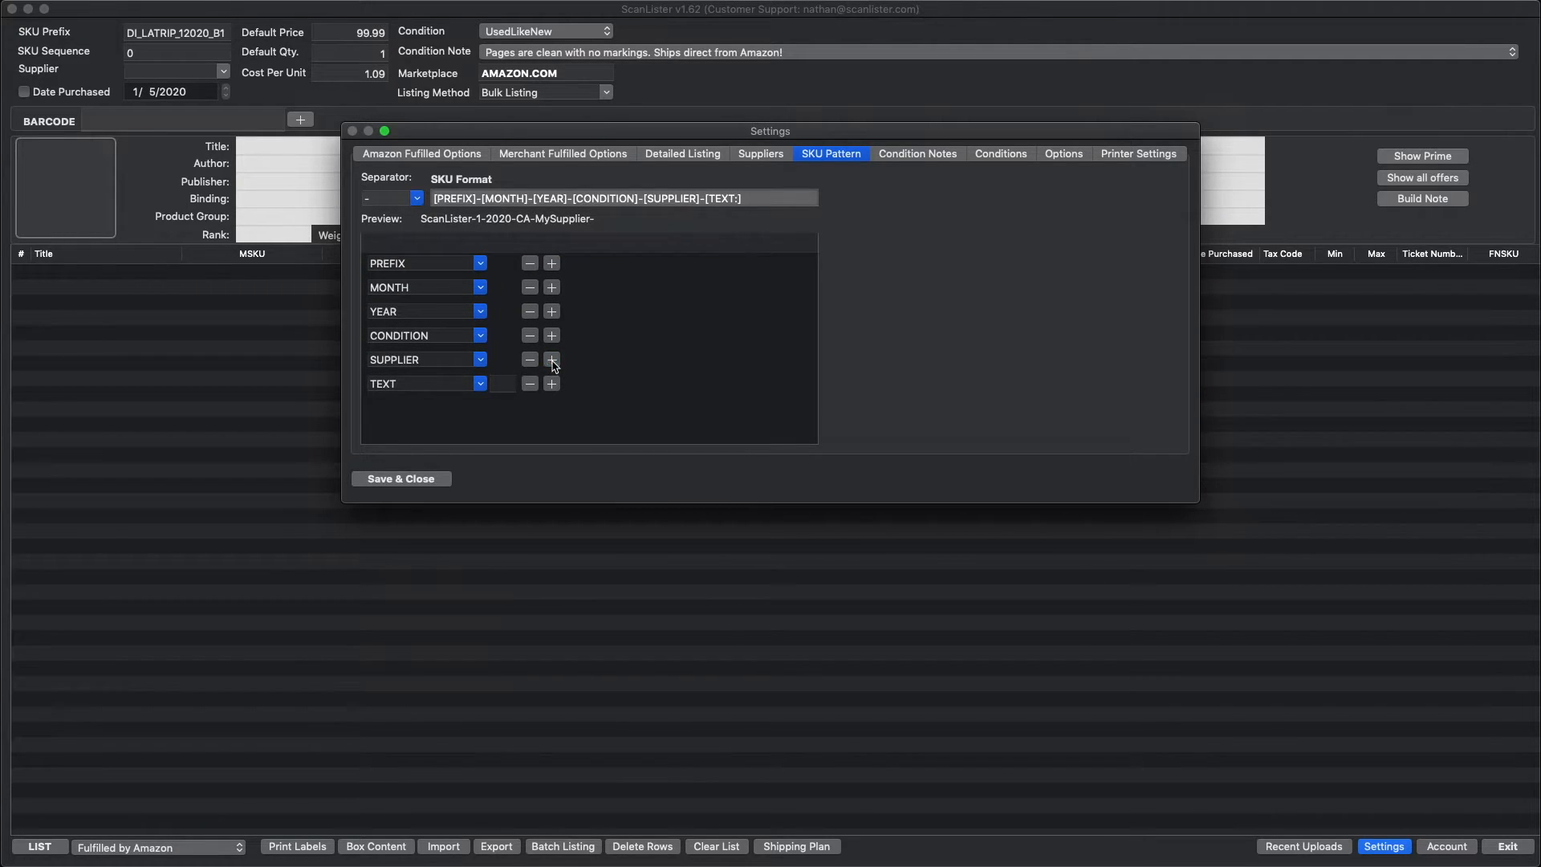
pyautogui.click(479, 384)
pyautogui.click(416, 441)
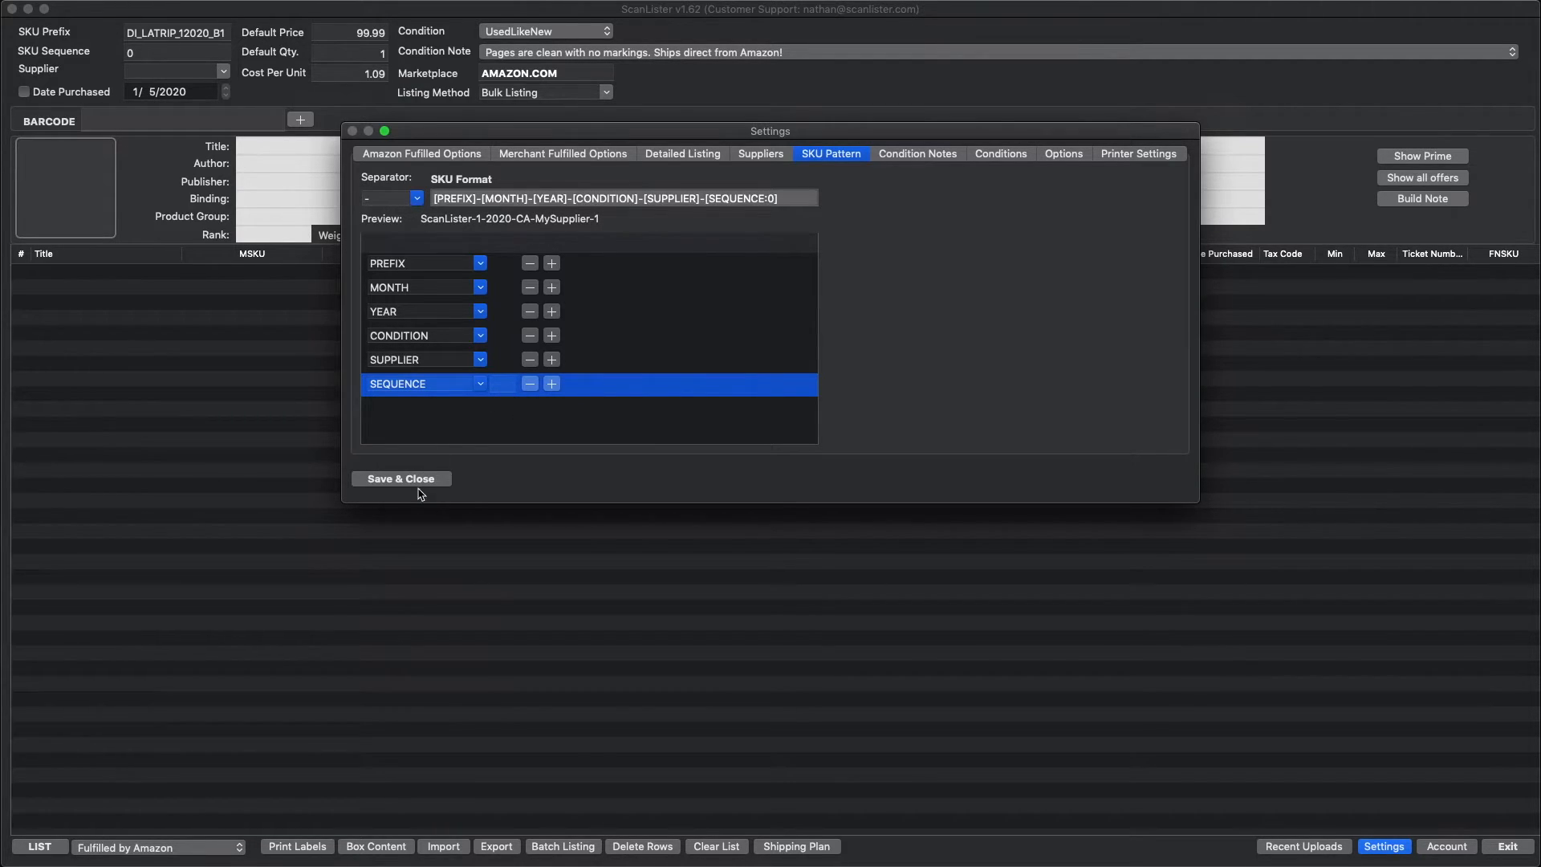
# Step: Set the SEQUENCE element's length to 6 digits and move it back to the first position of the pattern
pyautogui.click(576, 417)
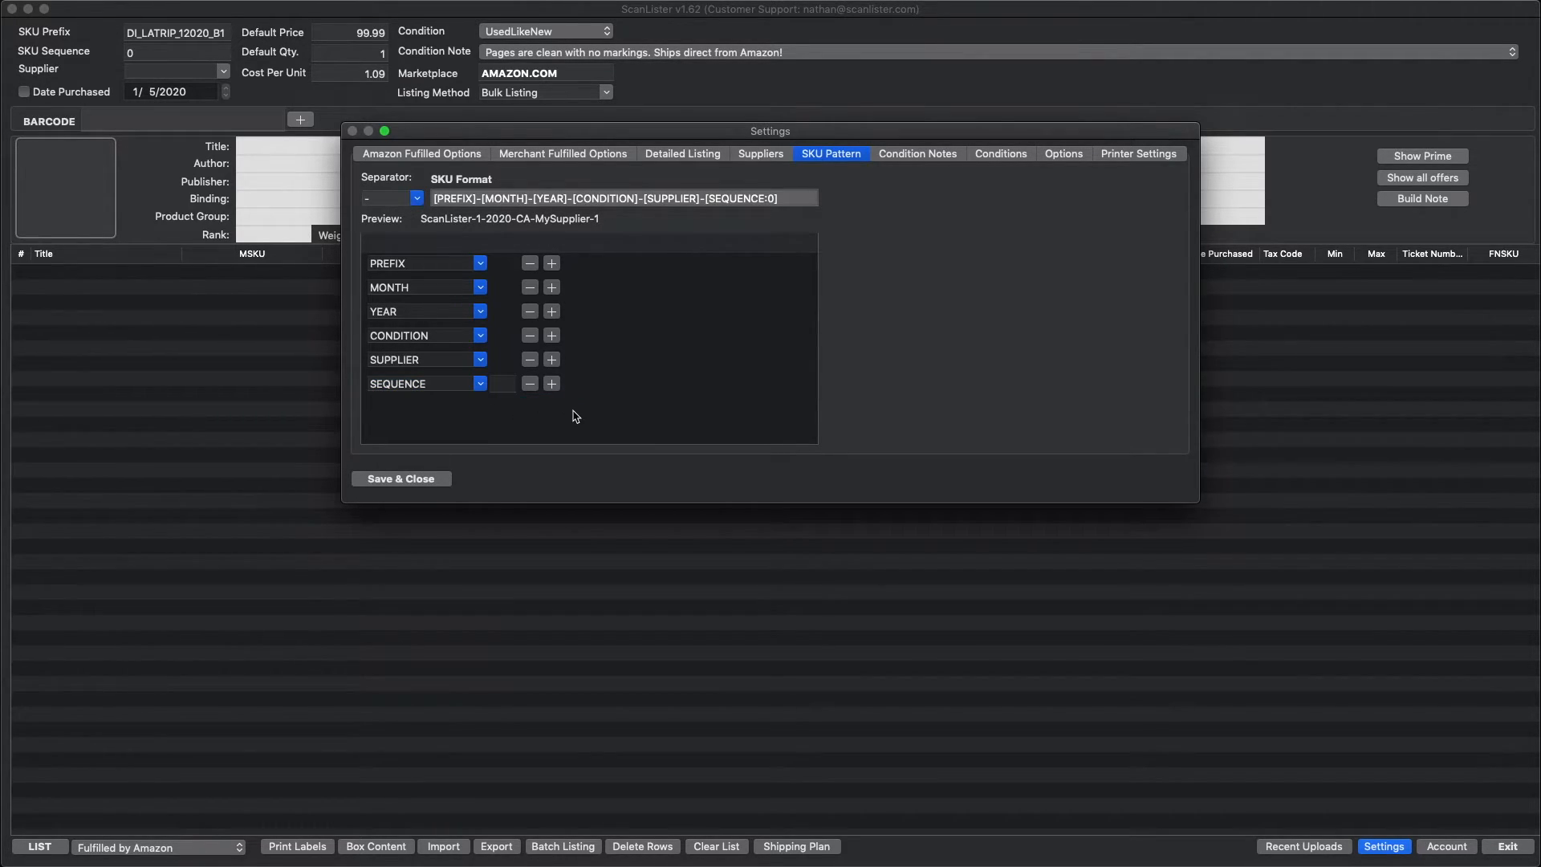
pyautogui.click(506, 387)
pyautogui.click(746, 359)
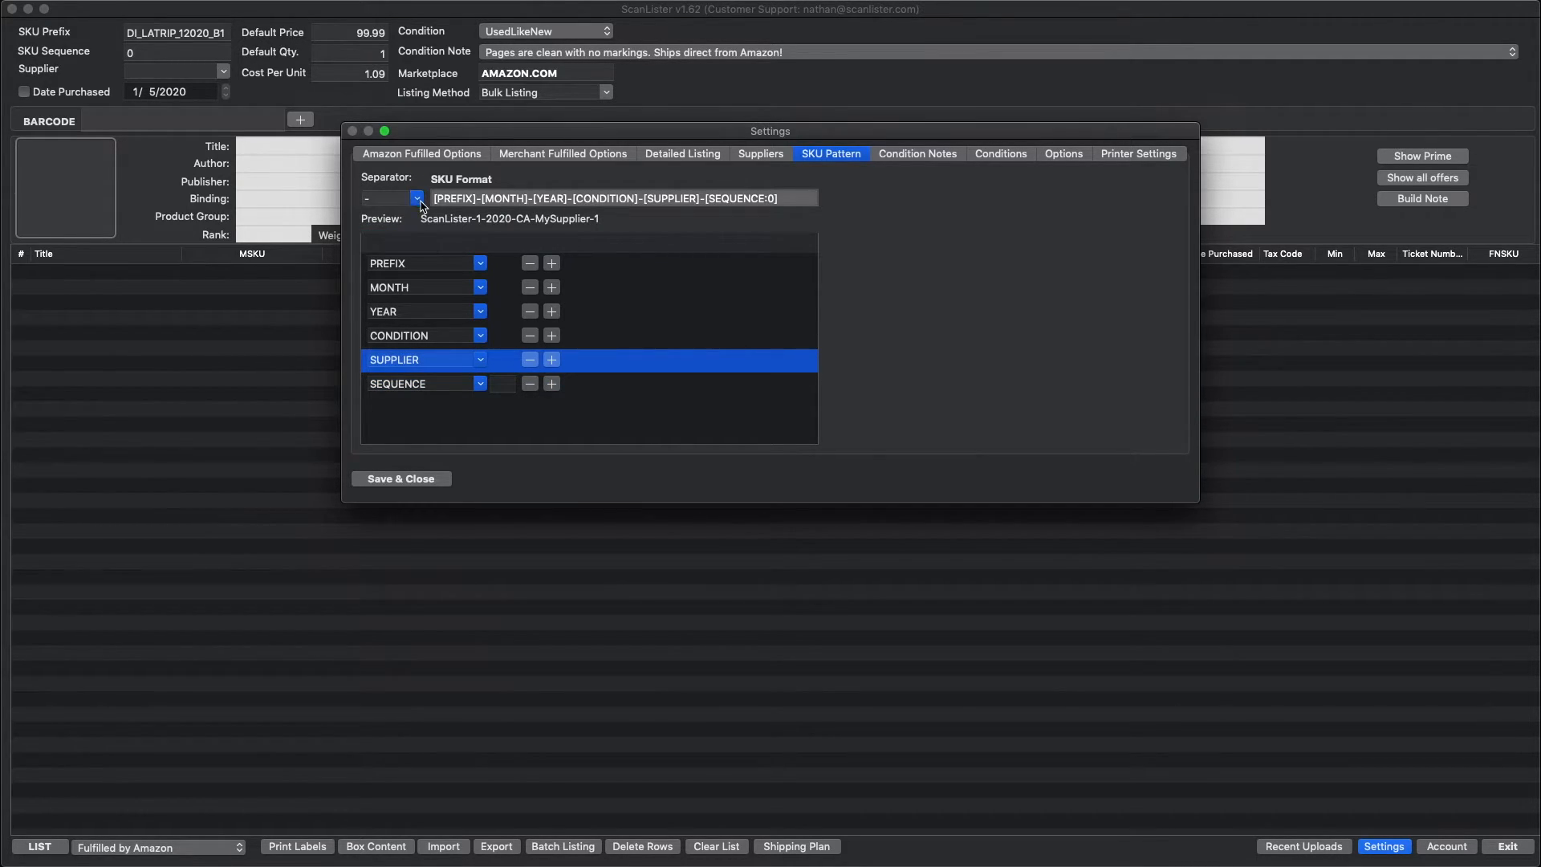
pyautogui.click(505, 393)
pyautogui.click(503, 386)
pyautogui.write('6')
pyautogui.click(626, 375)
pyautogui.moveTo(463, 391); pyautogui.dragTo(456, 269)
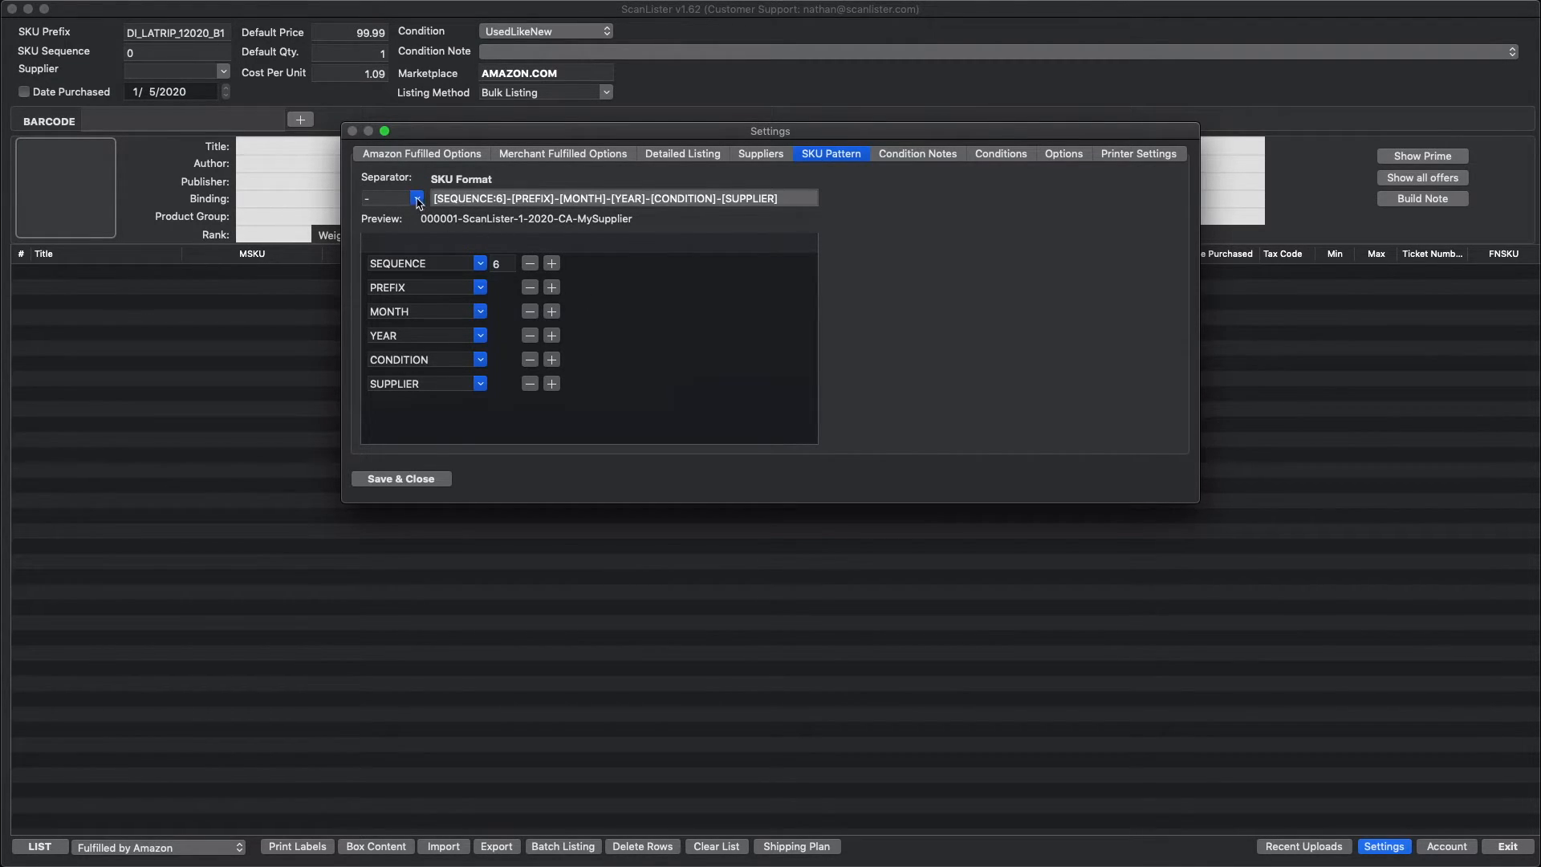
# Step: Browse the Condition Notes and Conditions settings
pyautogui.click(900, 157)
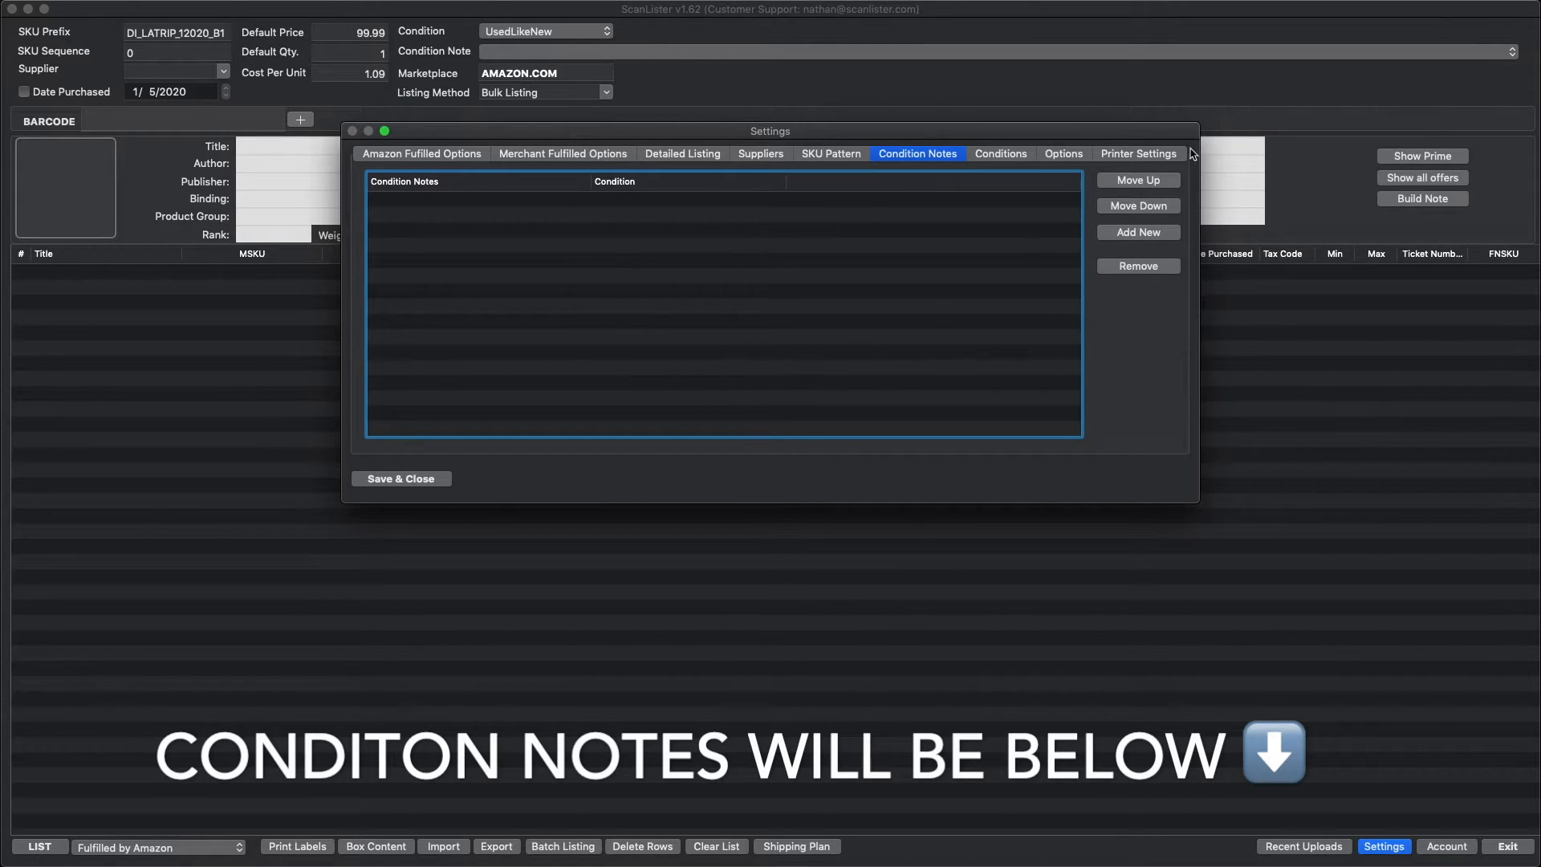
pyautogui.click(995, 160)
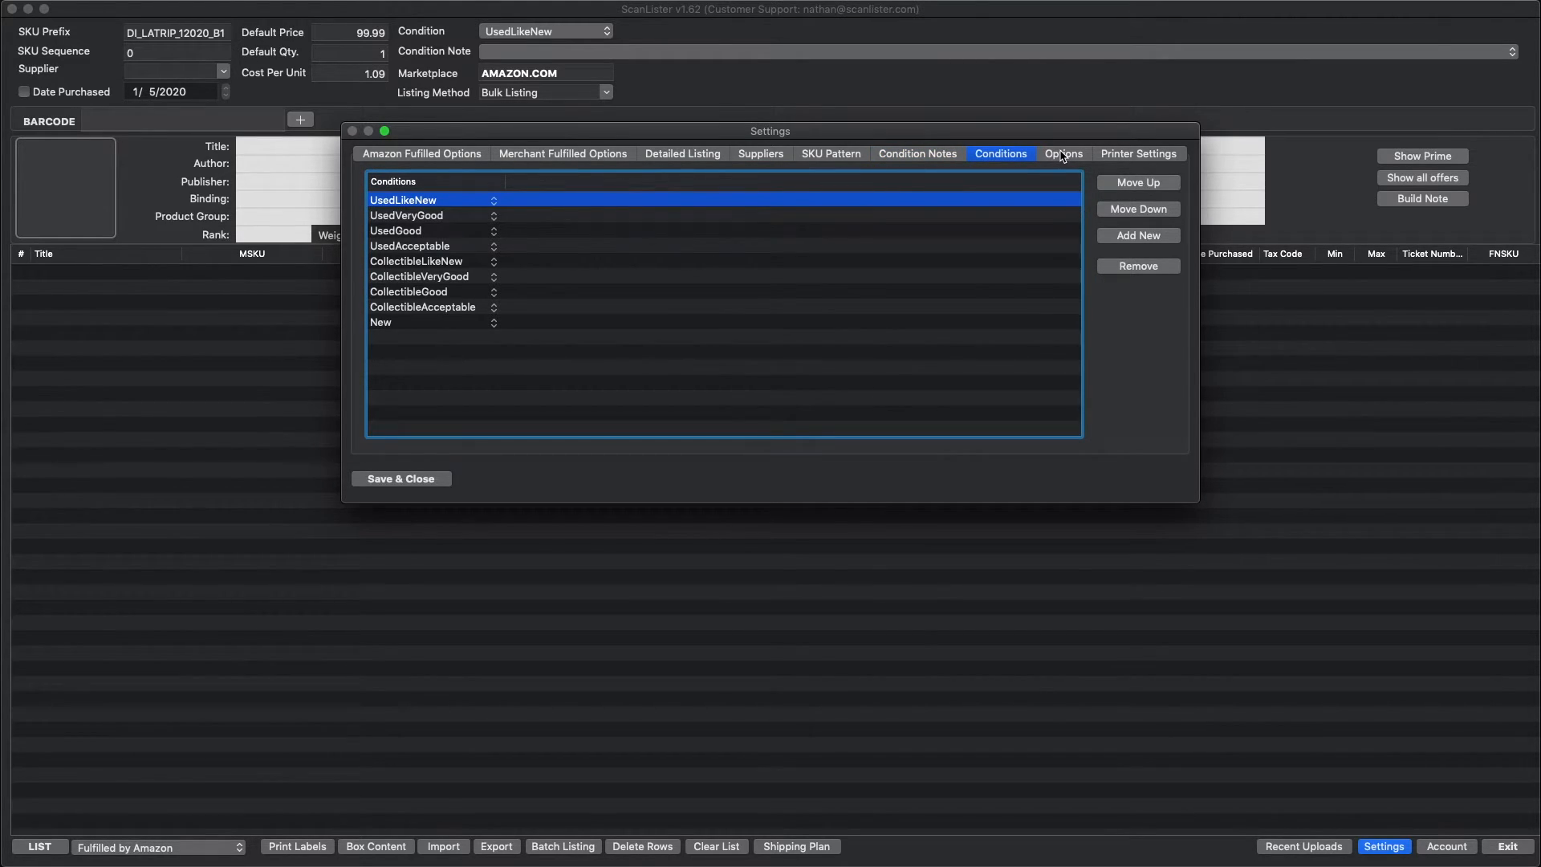
# Step: In Options, set Max Price to 299.99 and the box content deletion period to 90 days
pyautogui.click(1063, 154)
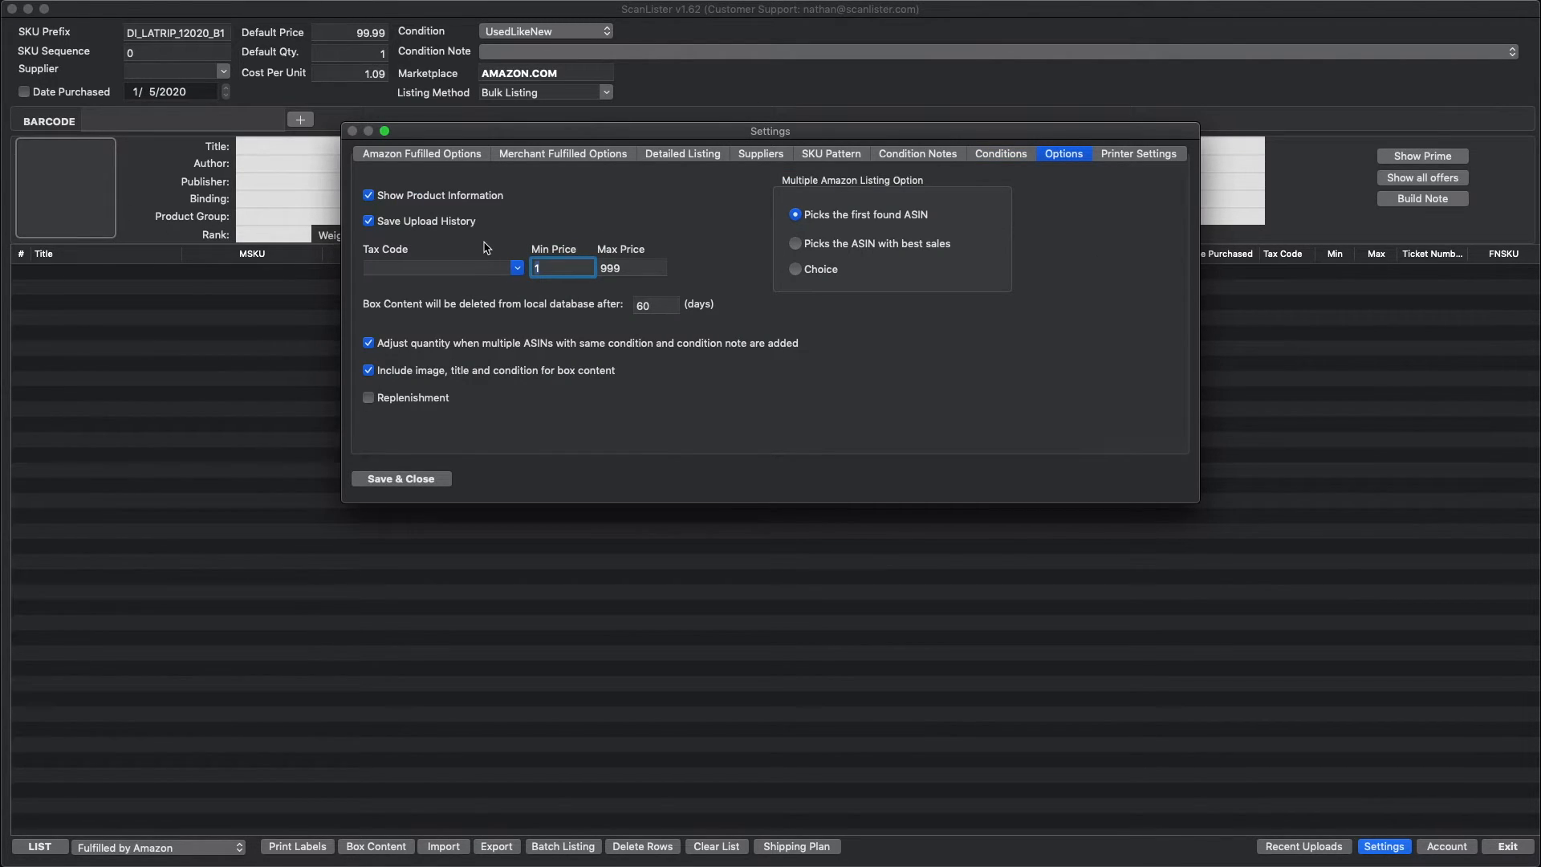
pyautogui.click(620, 269)
pyautogui.write('299.')
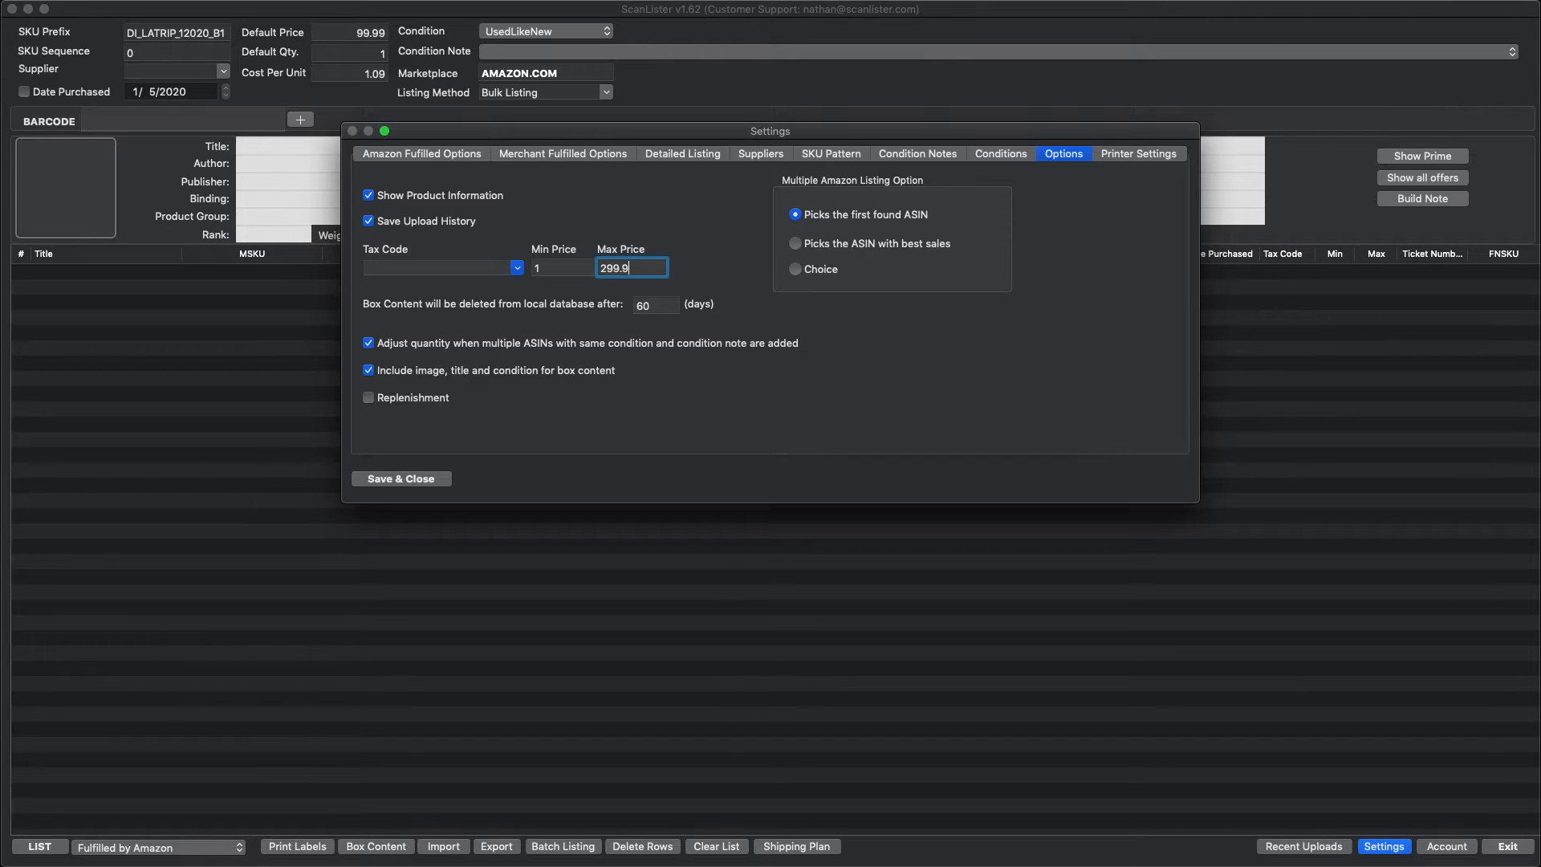
pyautogui.click(553, 269)
pyautogui.doubleClick(658, 305)
pyautogui.write('9')
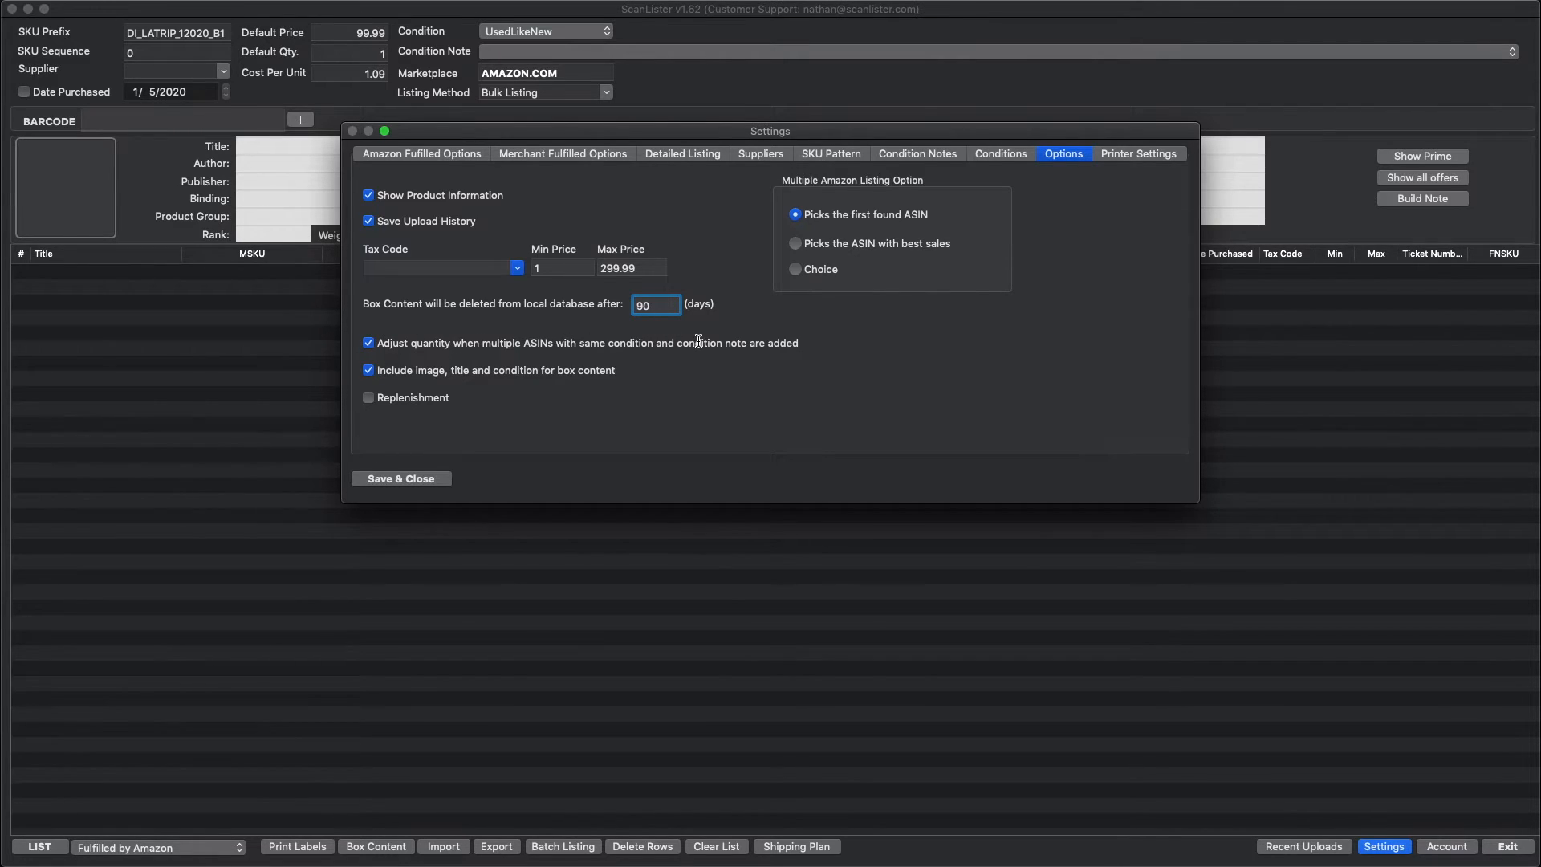
pyautogui.click(369, 344)
pyautogui.click(369, 343)
# Step: Check the FNSKU label printer settings, then save and close the Settings dialog
pyautogui.click(1145, 156)
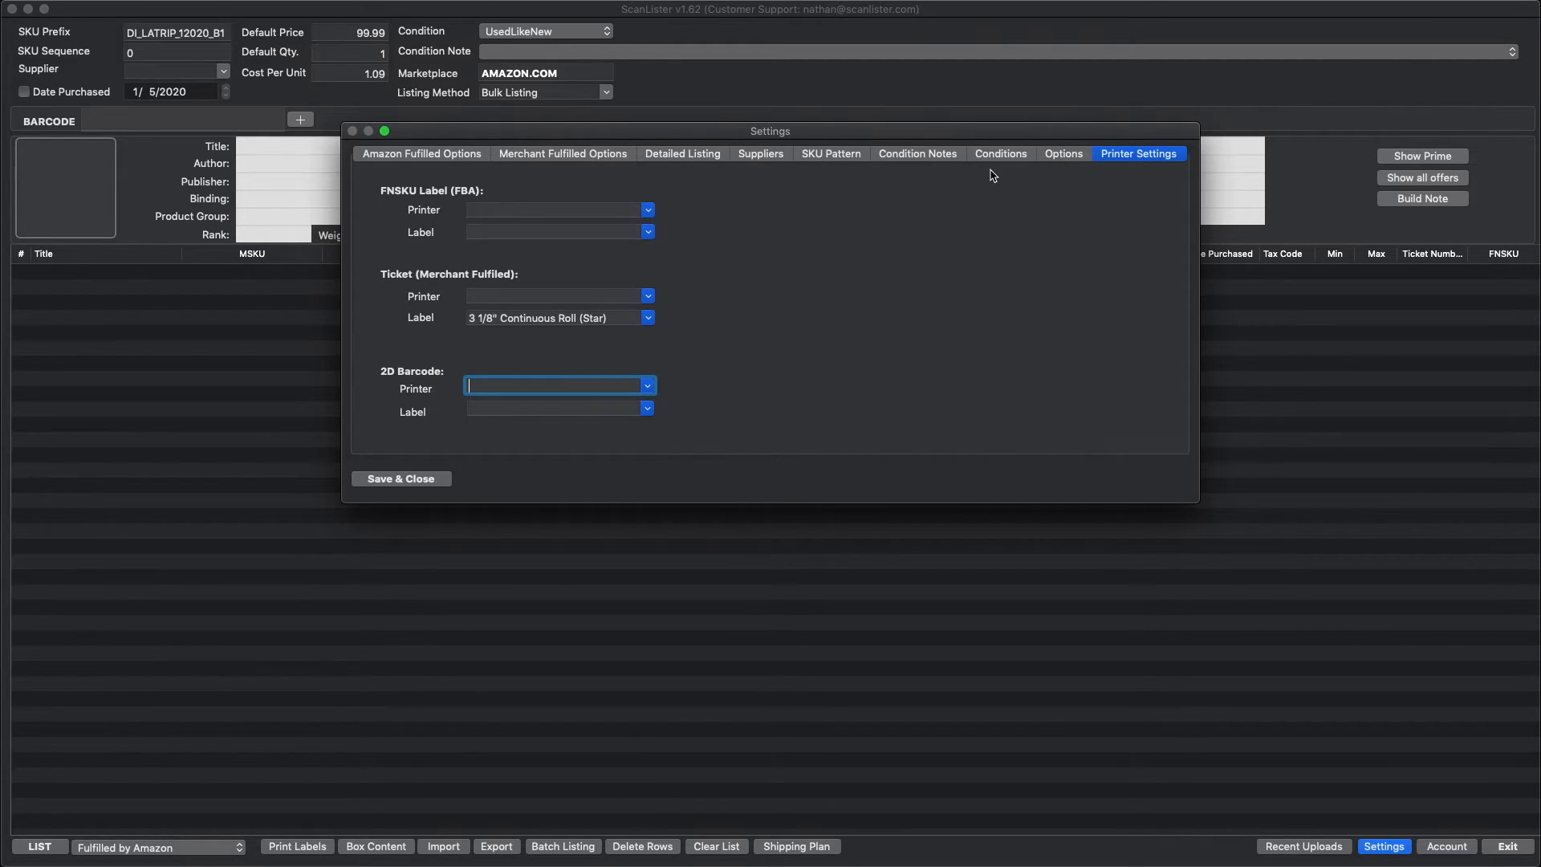
pyautogui.click(648, 210)
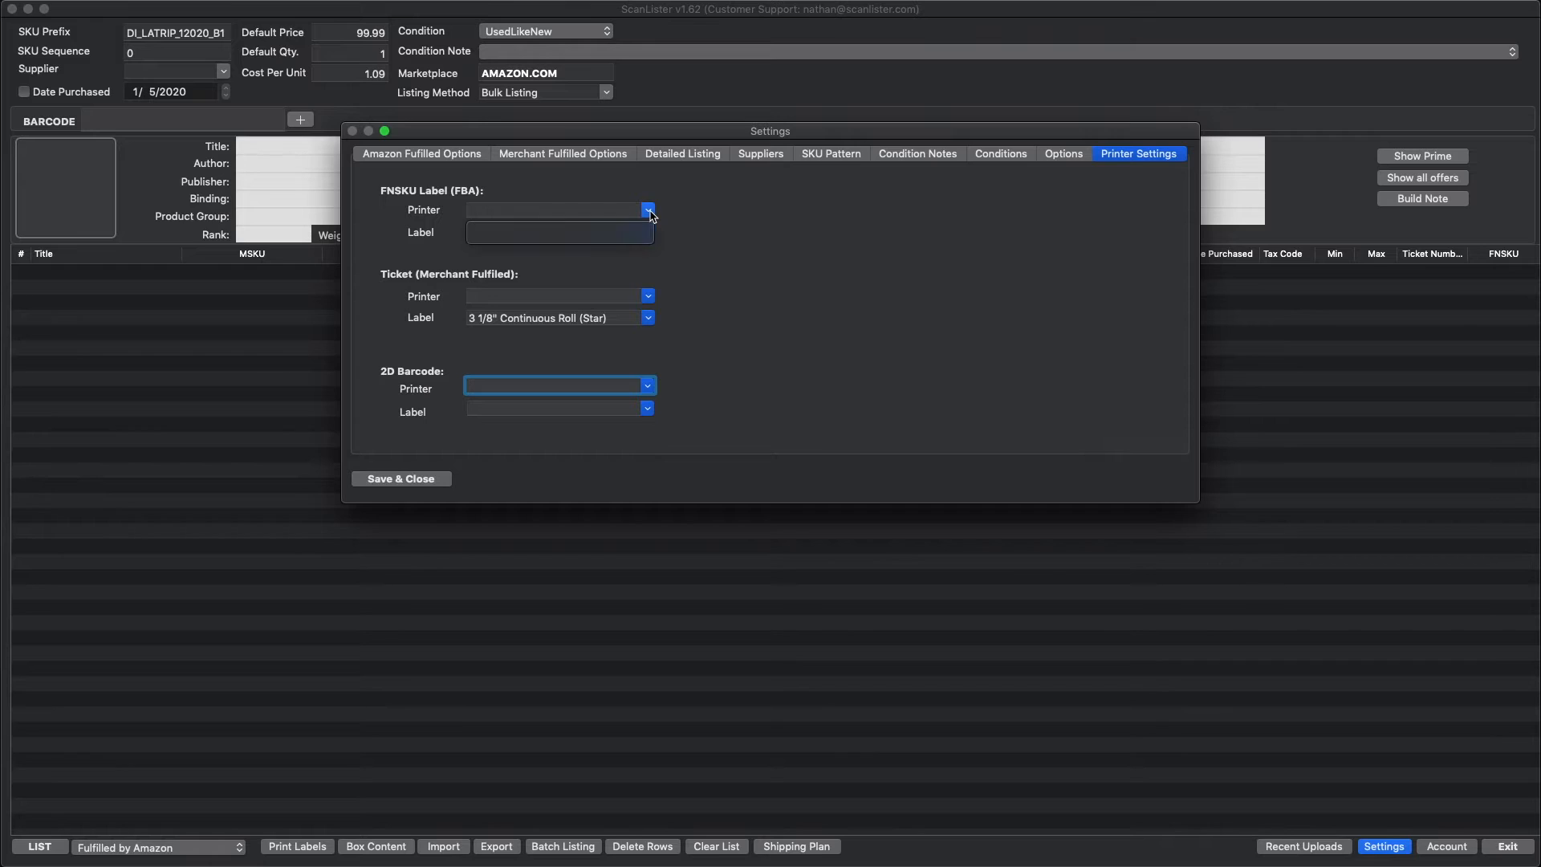
pyautogui.click(650, 217)
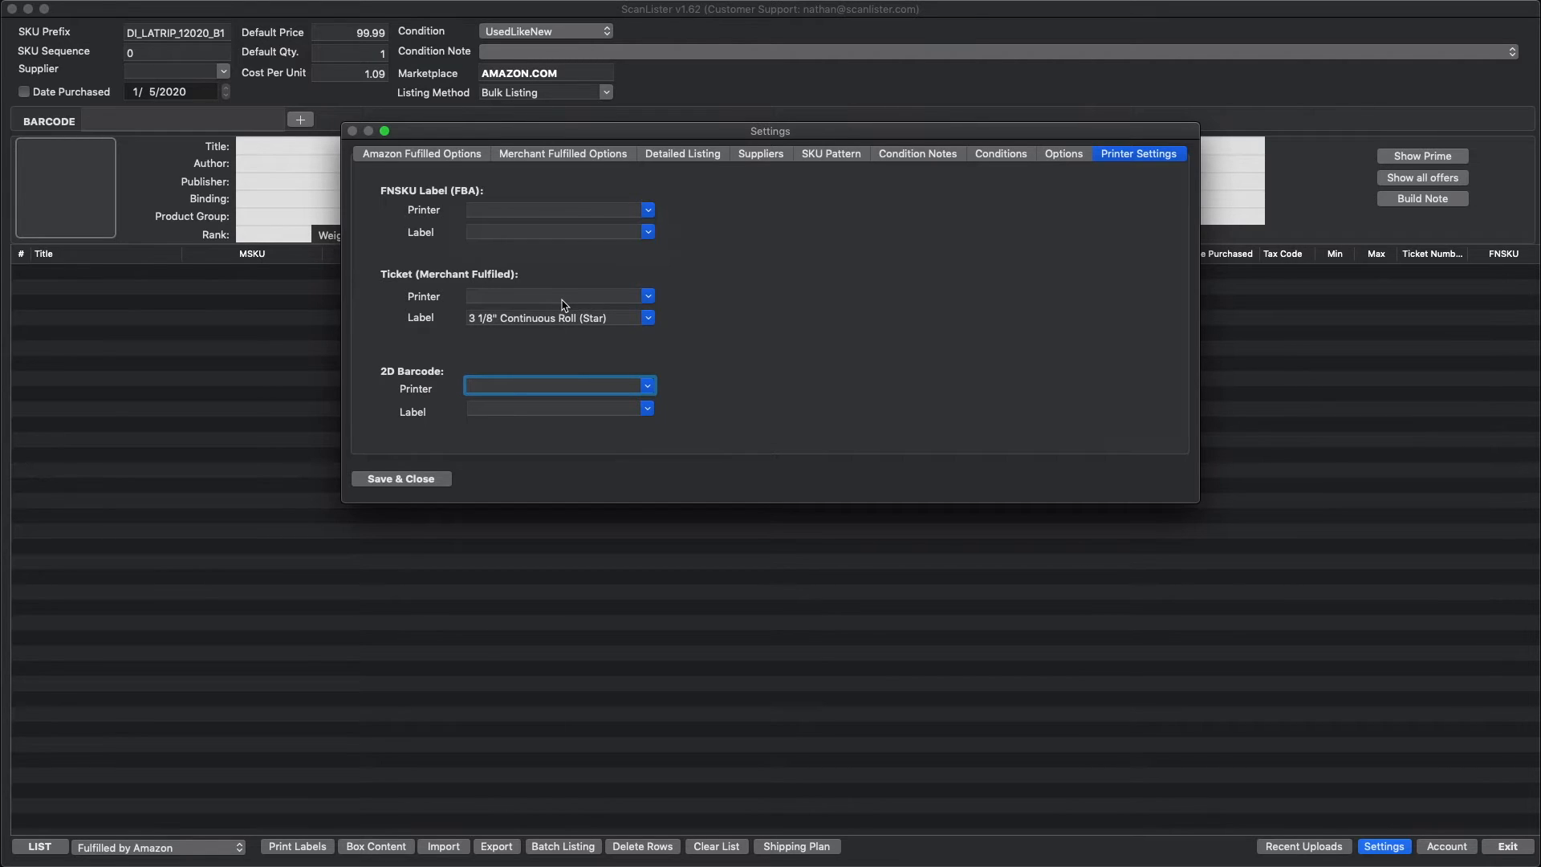
pyautogui.click(418, 480)
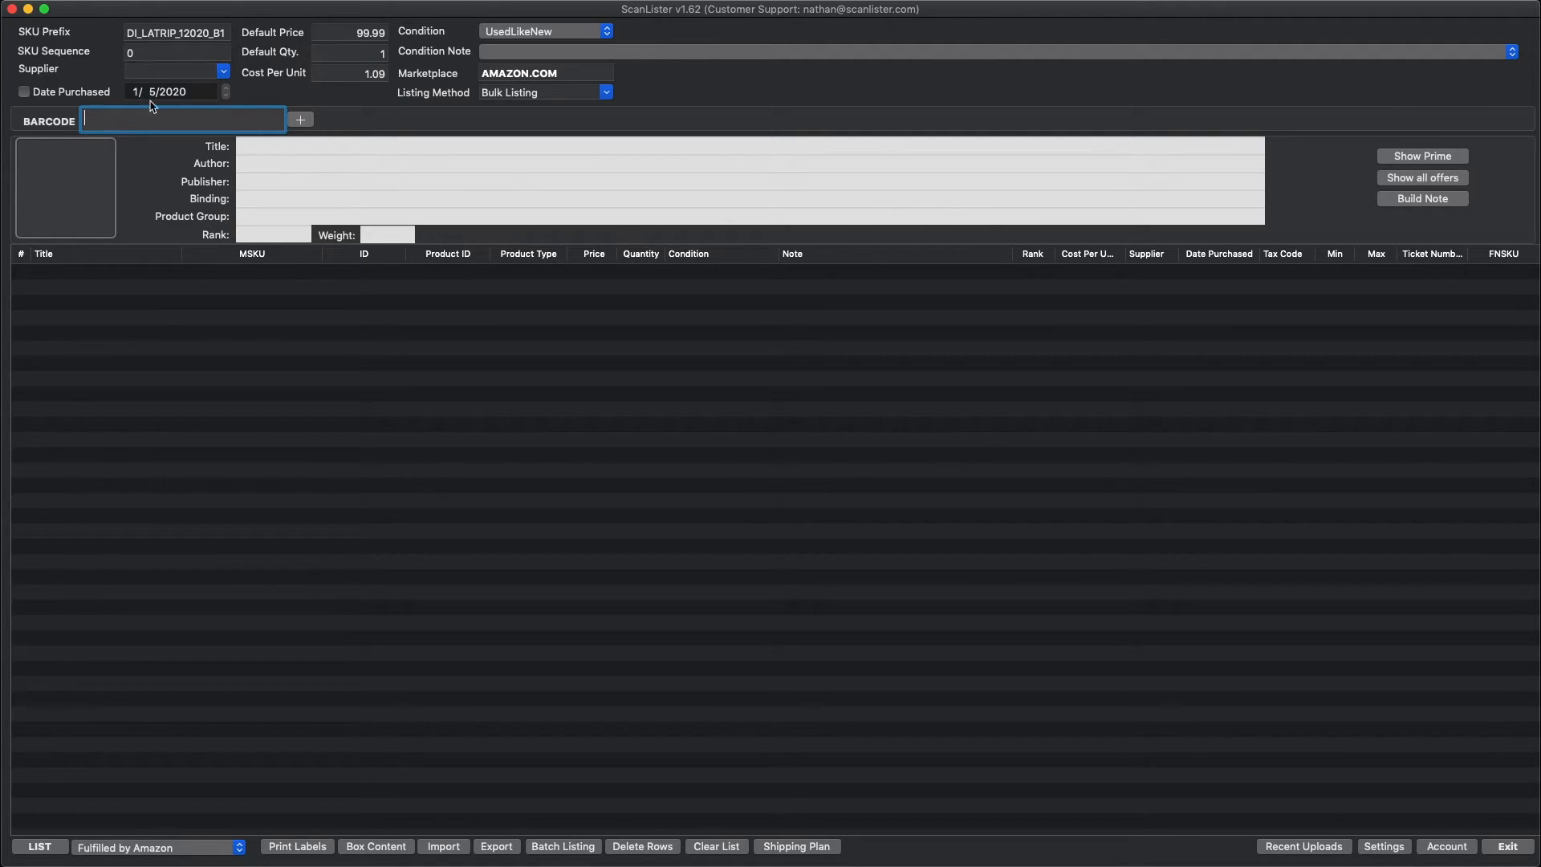
pyautogui.click(240, 849)
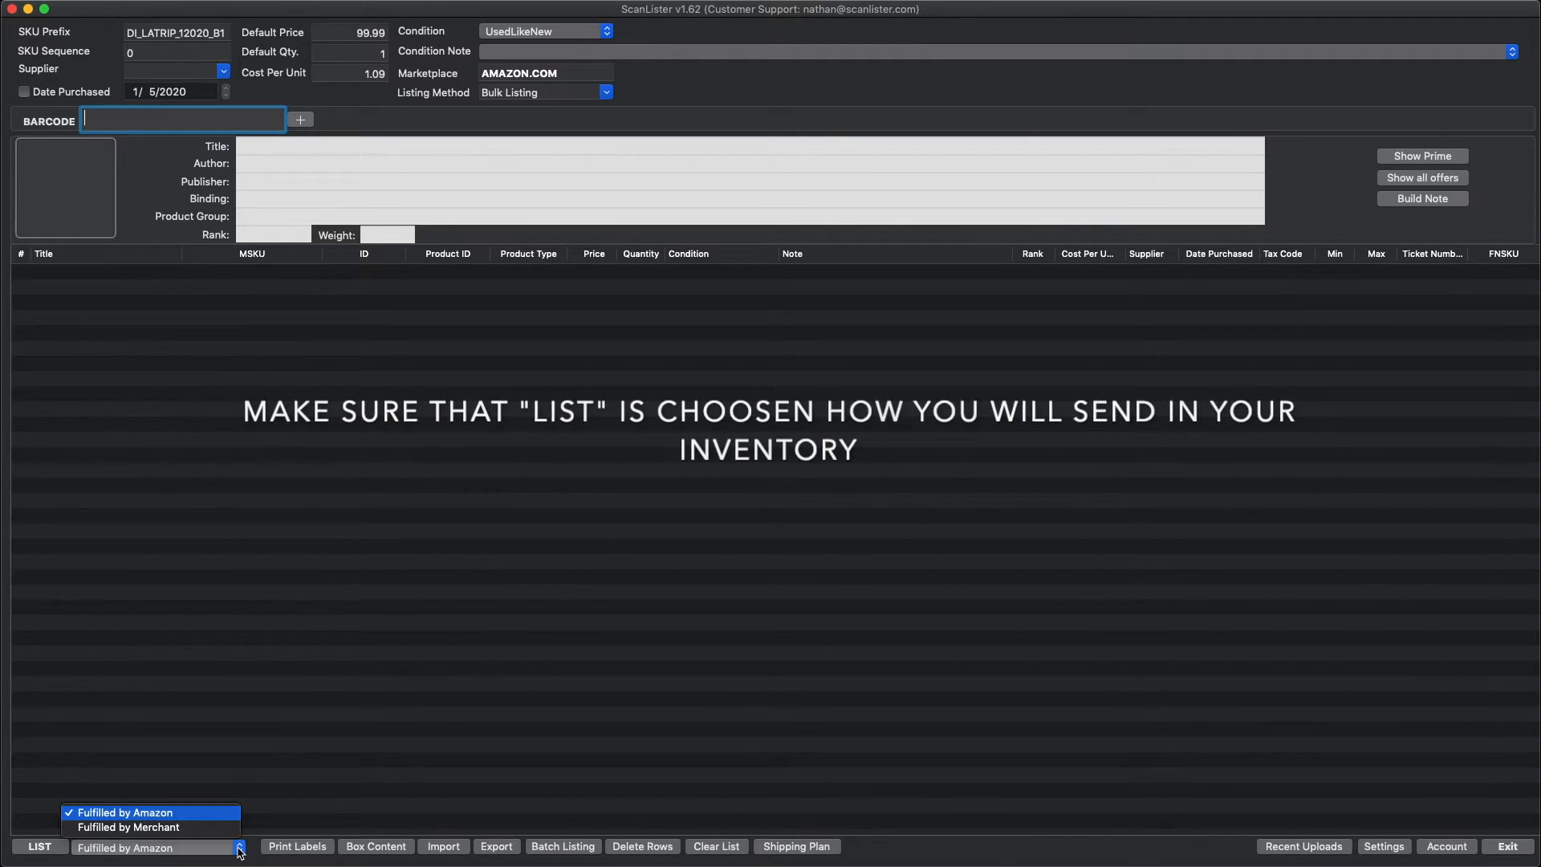
pyautogui.click(169, 814)
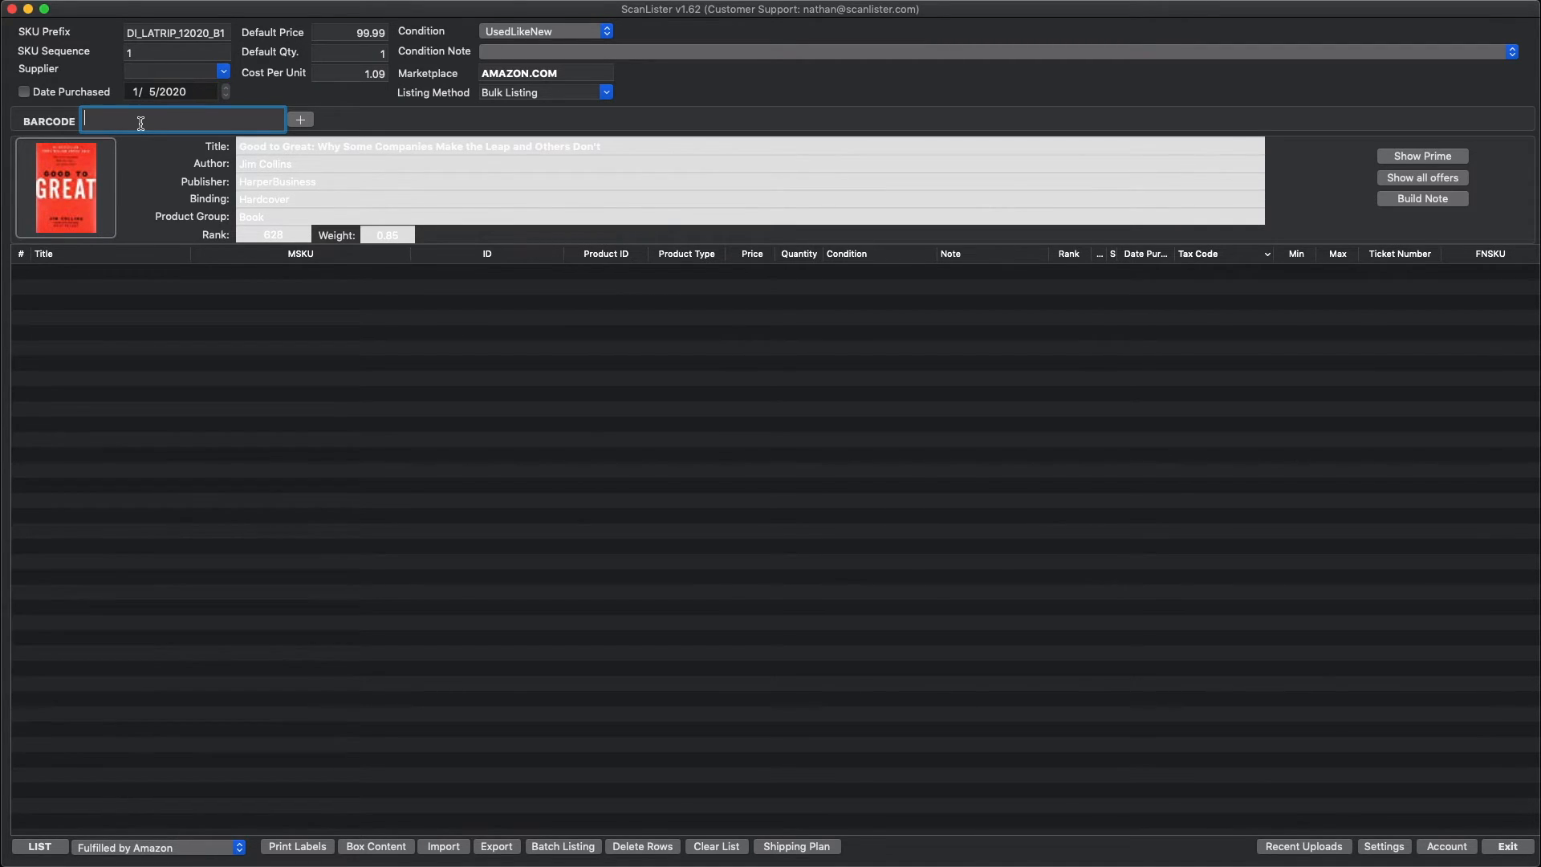
pyautogui.write('9780066620992')
pyautogui.press('Return')
pyautogui.write('9780671794378')
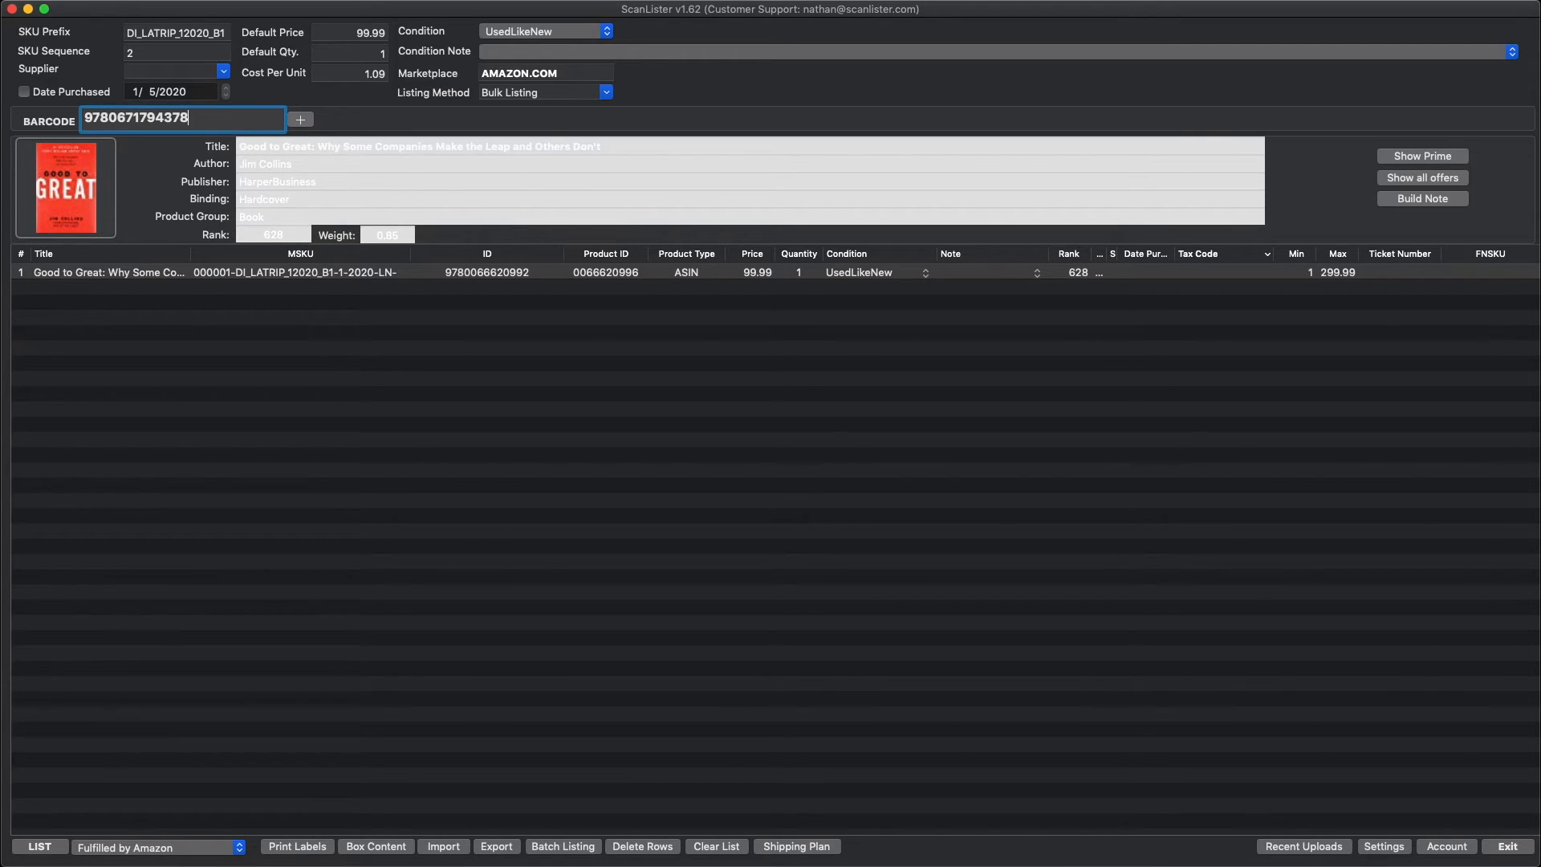
pyautogui.press('Return')
pyautogui.write('9780307353139')
pyautogui.press('Return')
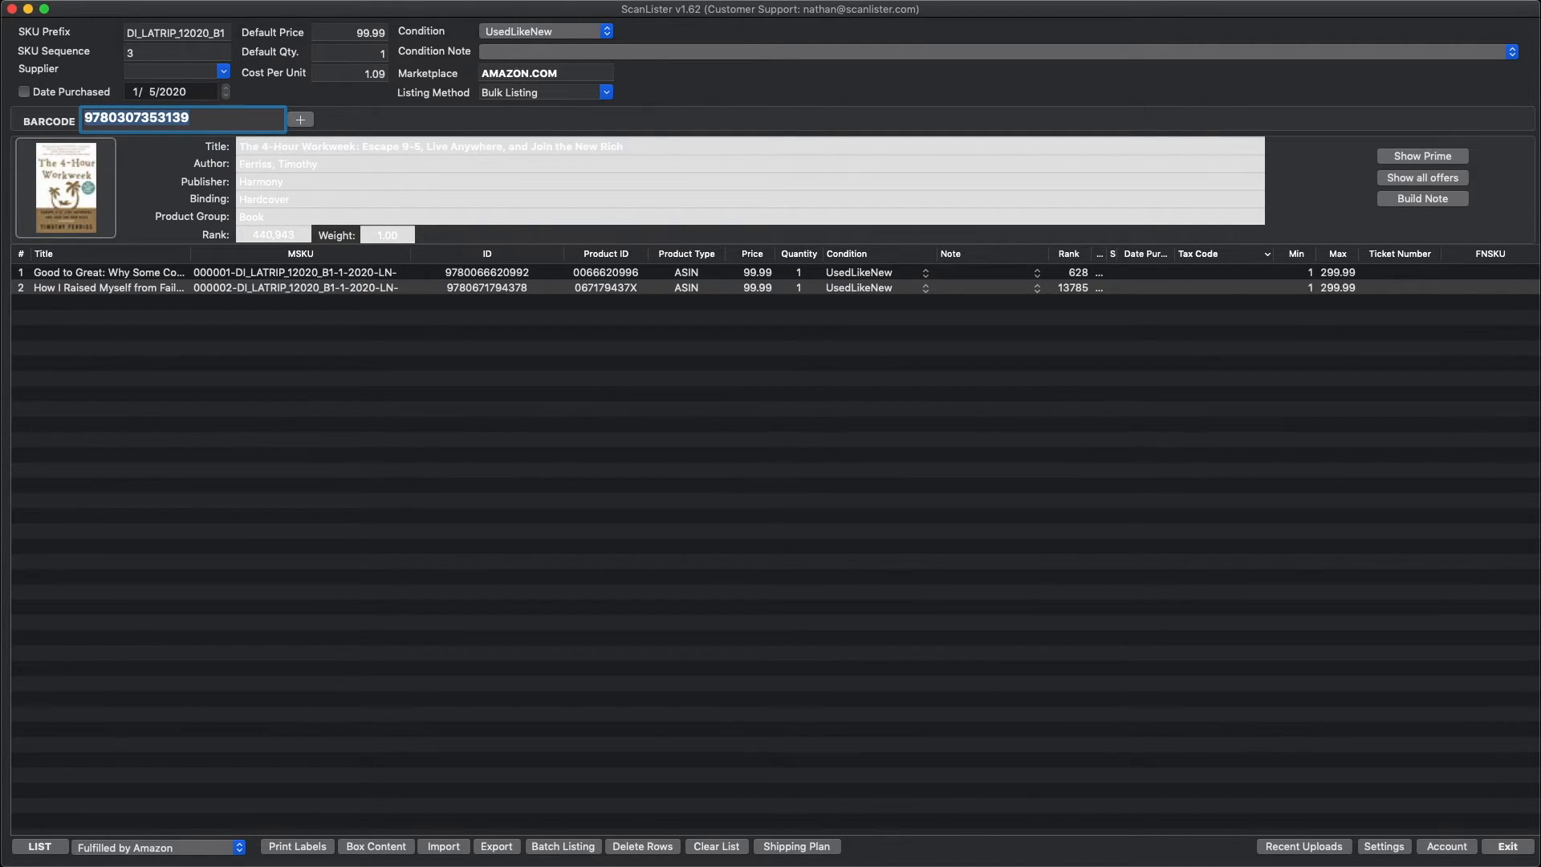
pyautogui.write('9780446577991')
pyautogui.press('Return')
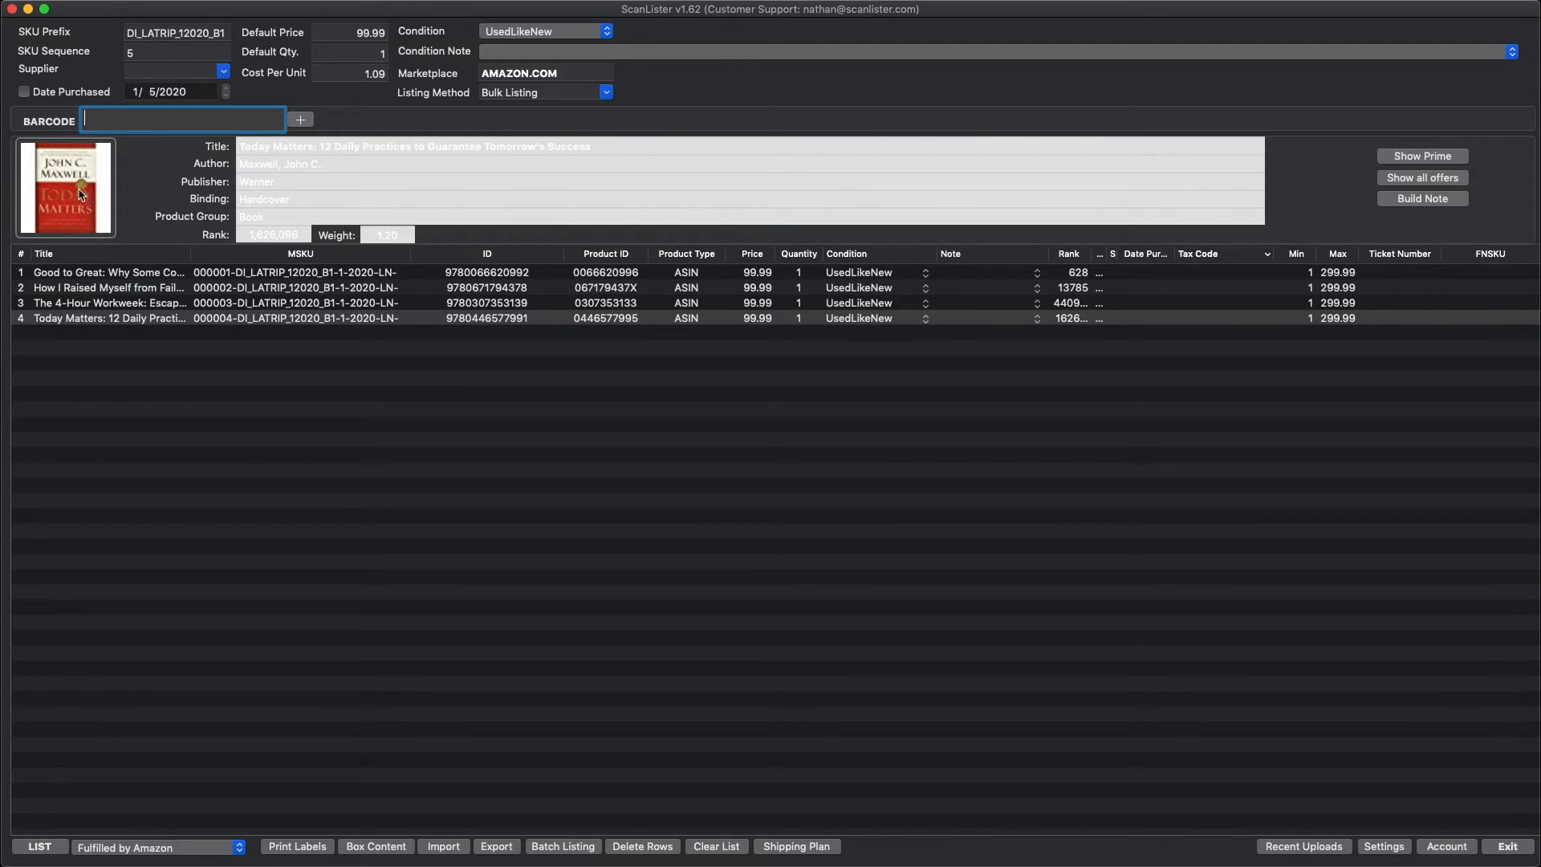
# Step: Review the scanned items and their SKUs, widening the Title column
pyautogui.click(137, 53)
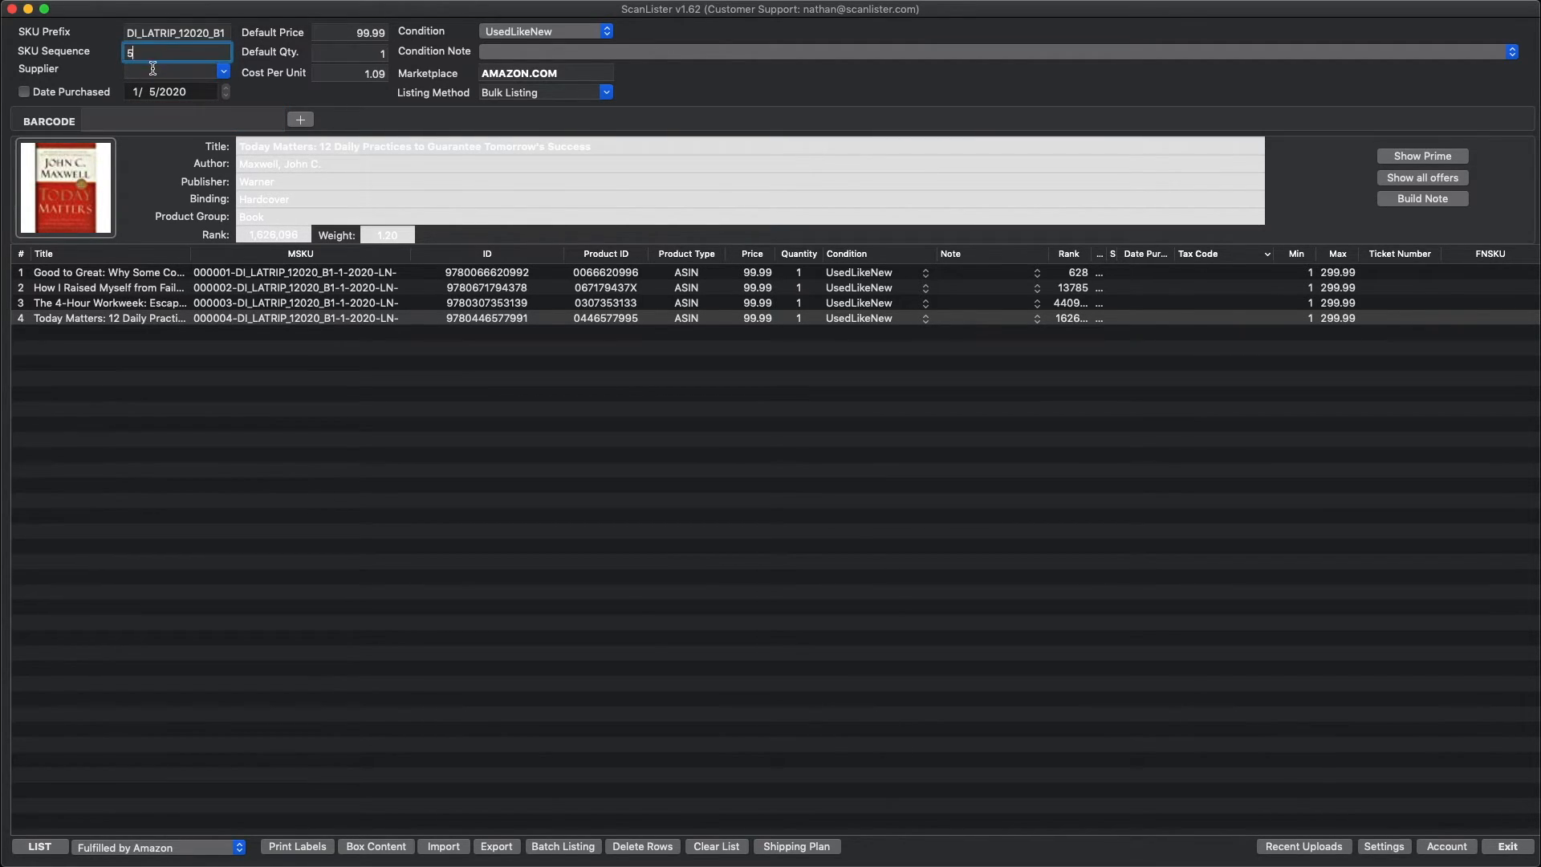
pyautogui.click(24, 274)
pyautogui.click(21, 323)
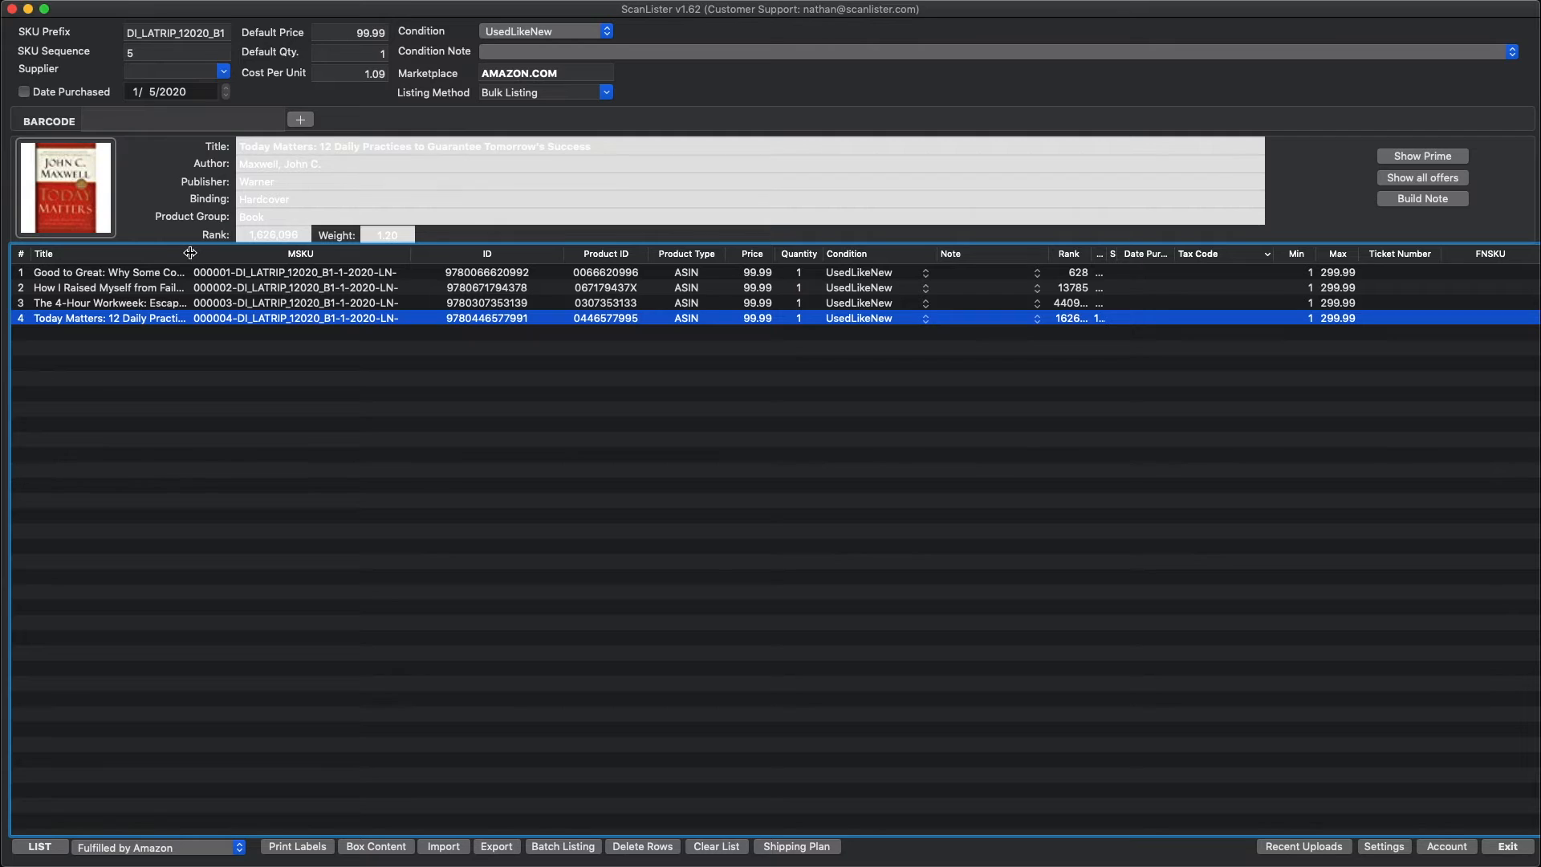
pyautogui.moveTo(191, 253); pyautogui.dragTo(401, 253)
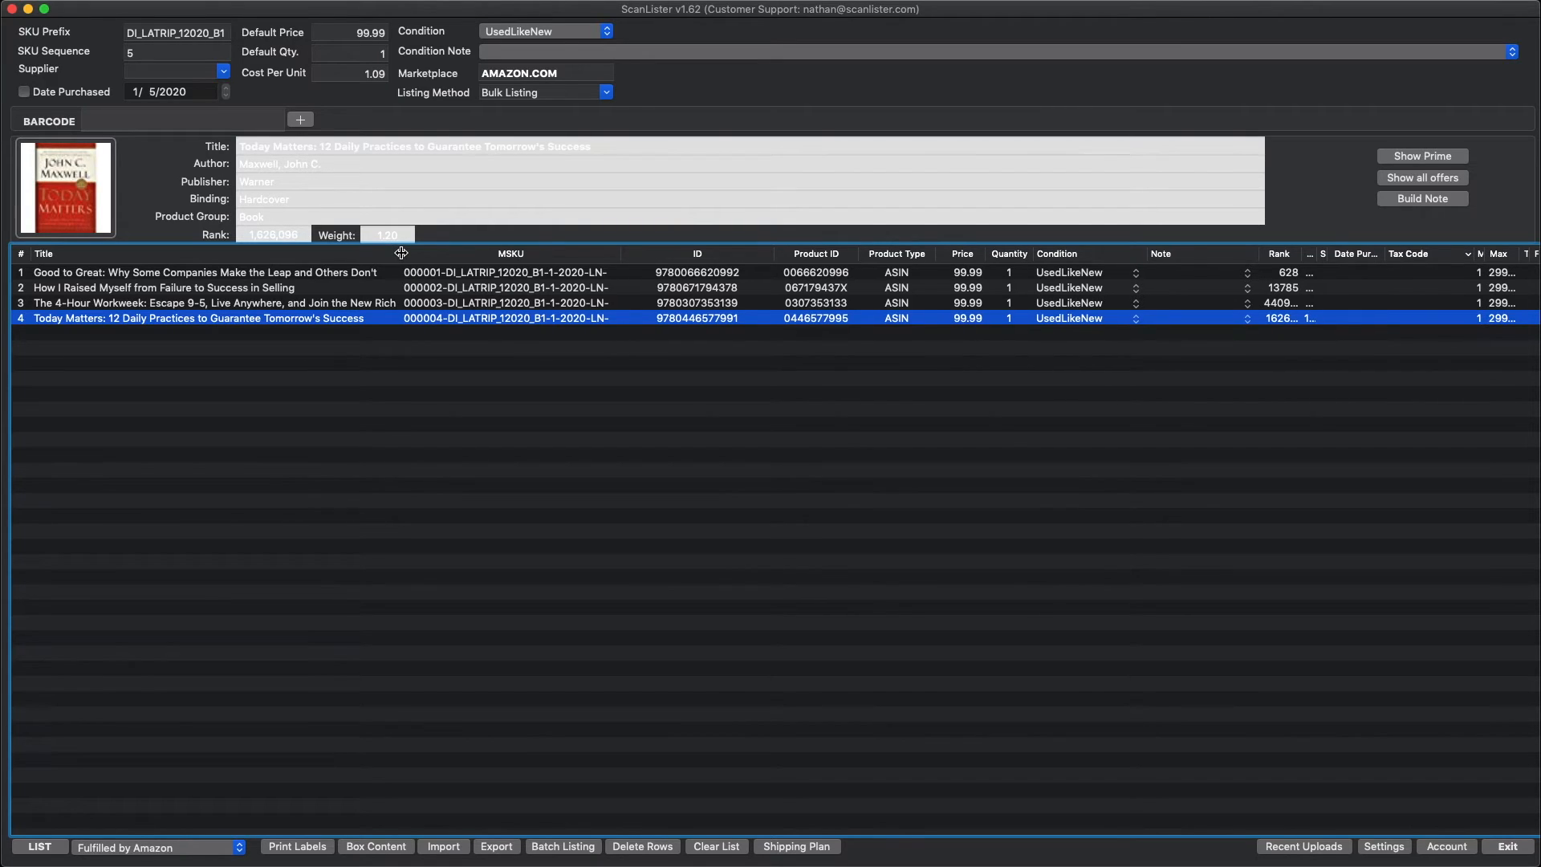
# Step: List the scanned items on Amazon and dismiss the success message
pyautogui.click(56, 275)
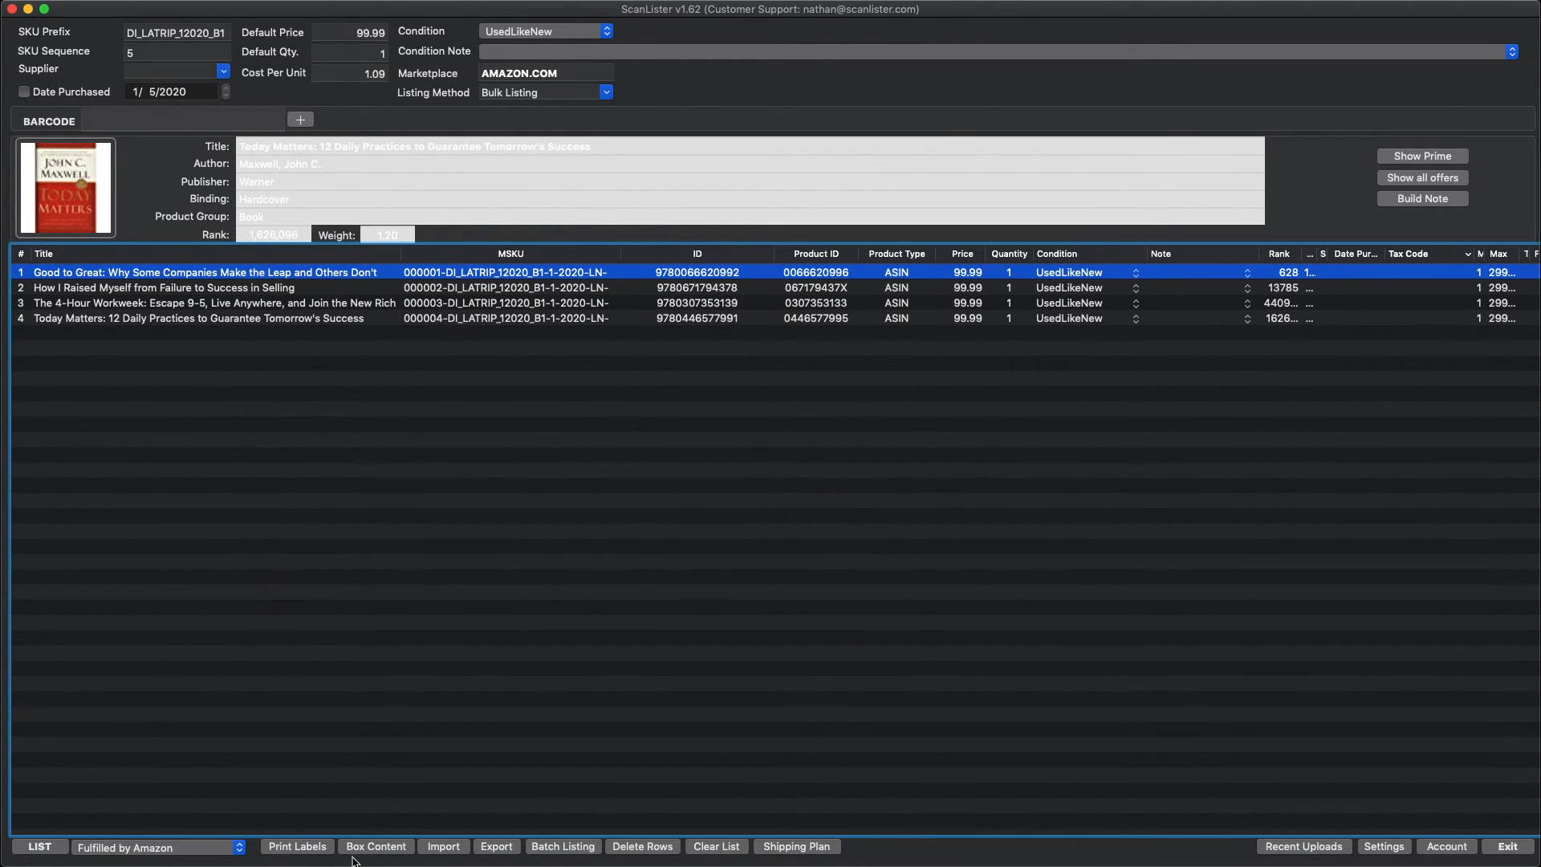
pyautogui.click(47, 849)
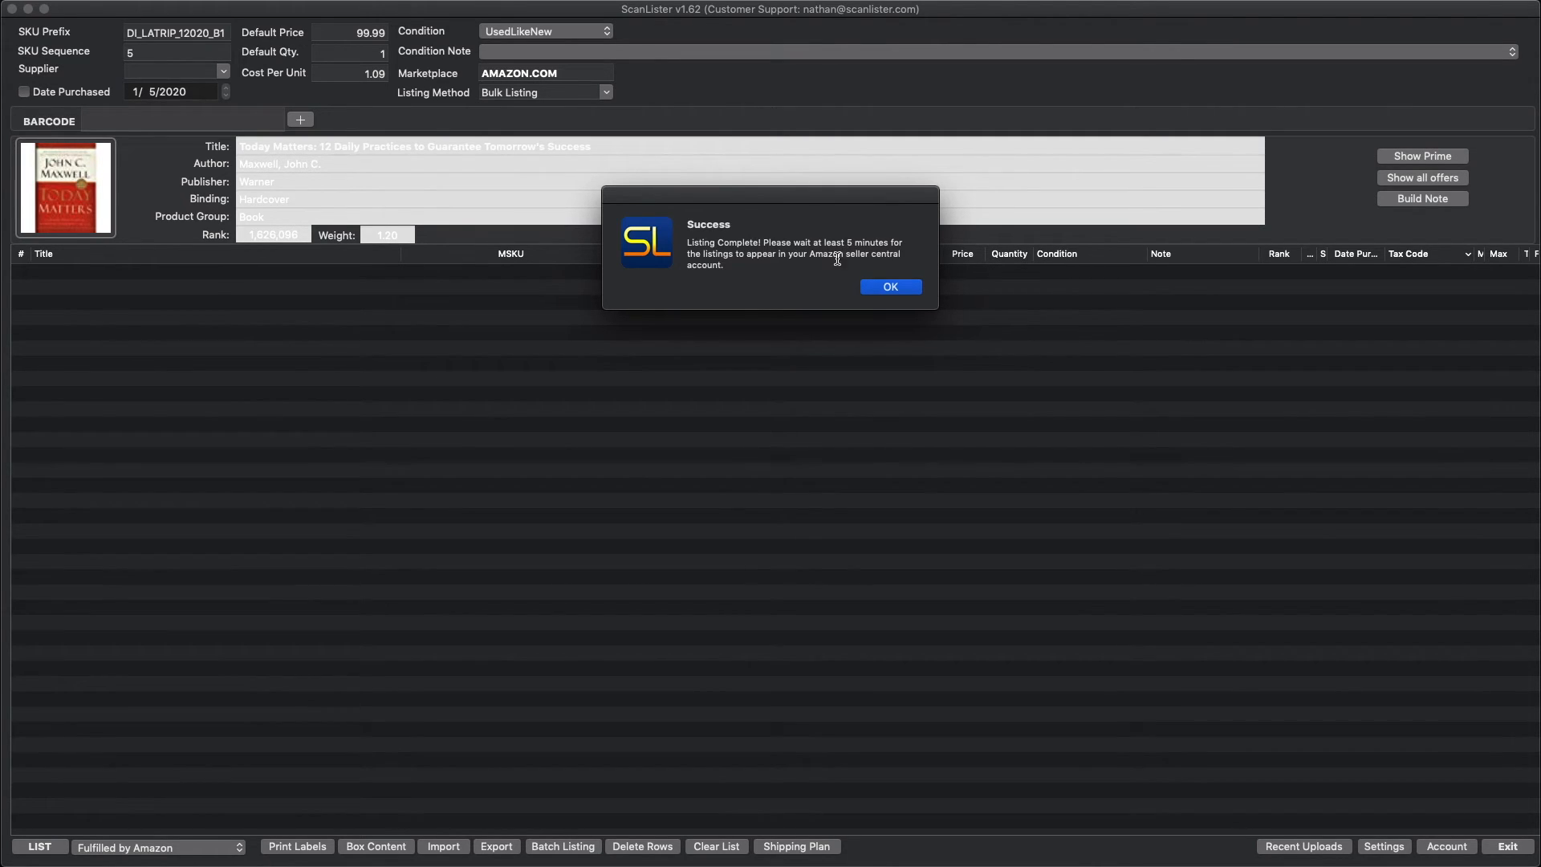
pyautogui.click(892, 288)
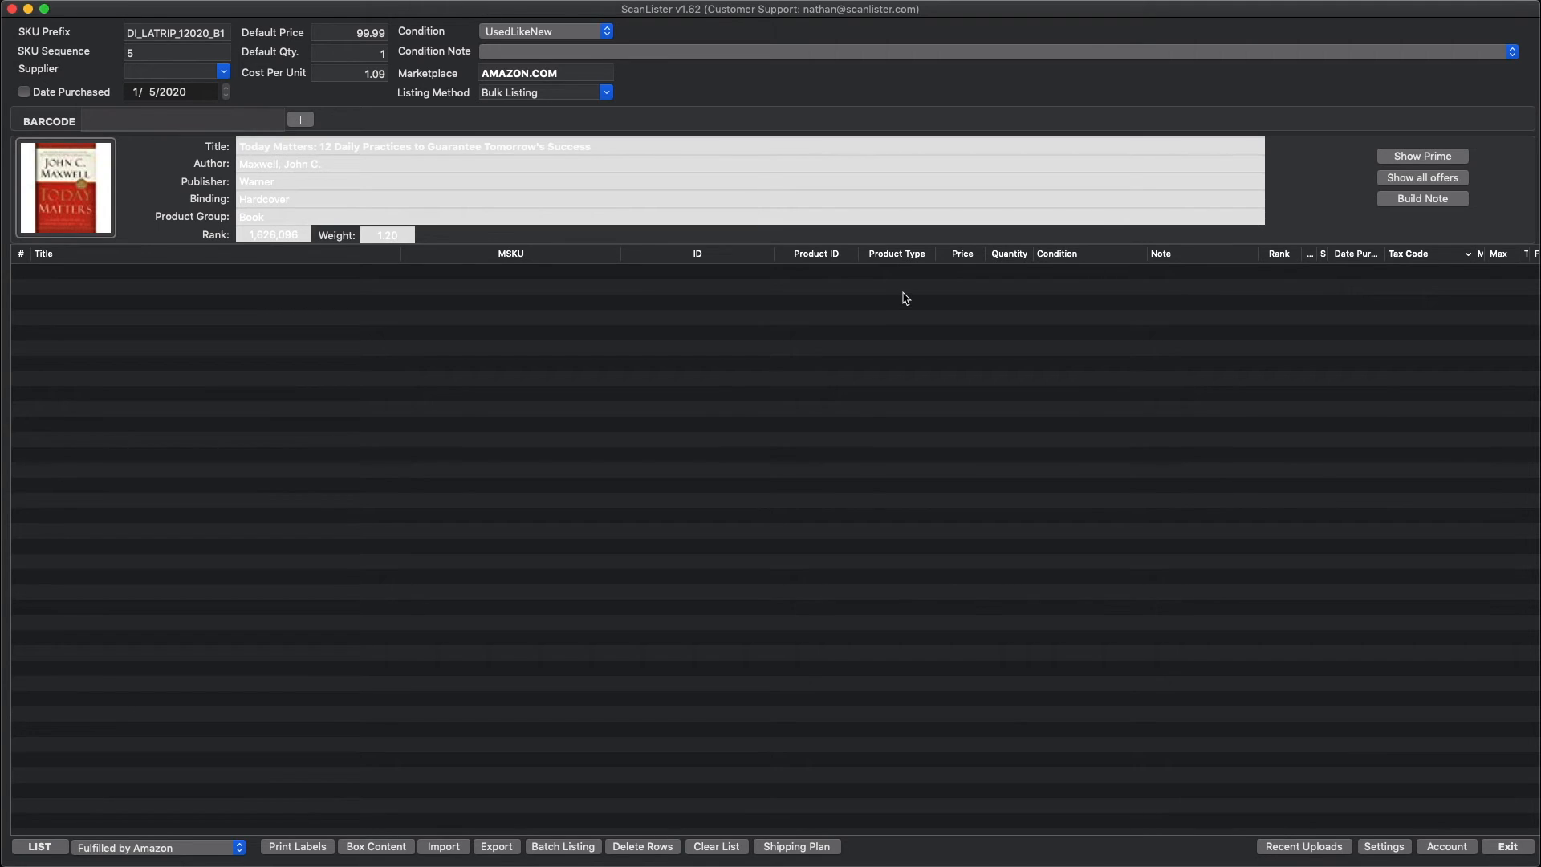
# Step: Start creating a new shipping plan named Test 1
pyautogui.click(795, 847)
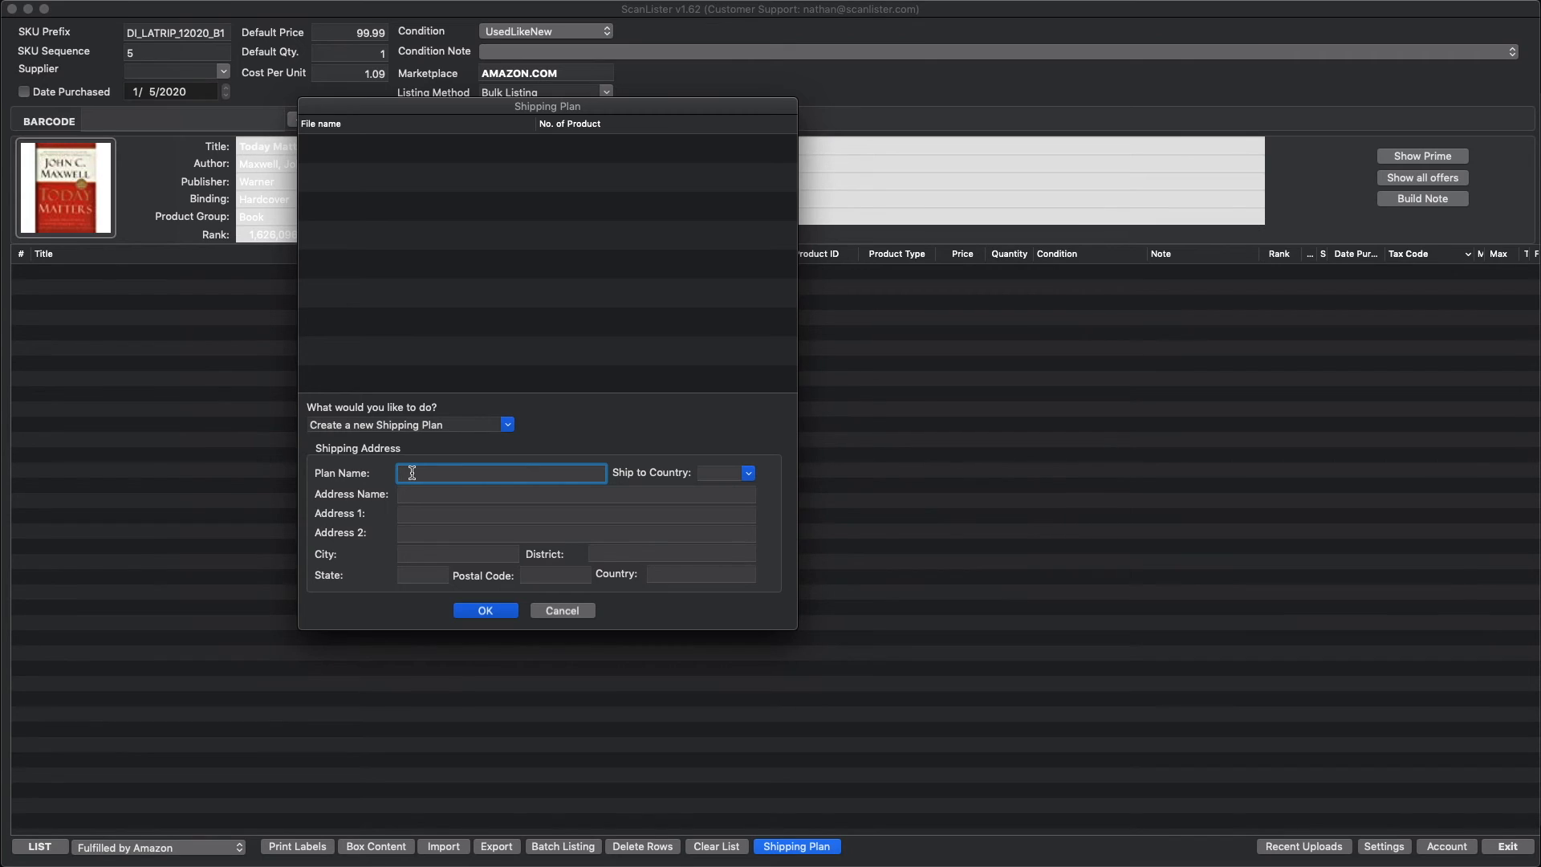
pyautogui.write('Test 1')
pyautogui.press('Tab')
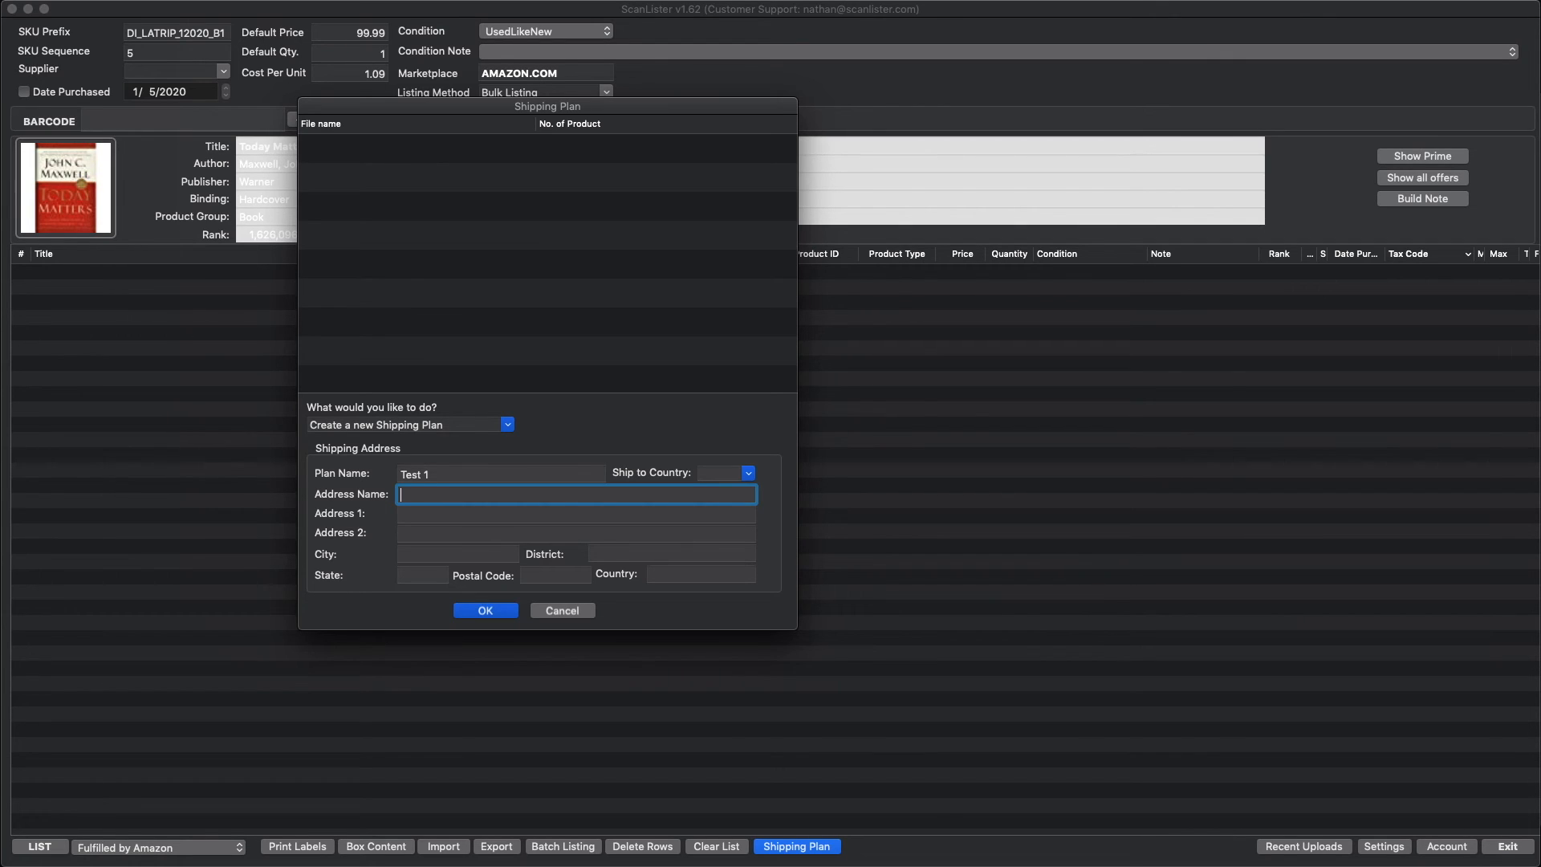
# Step: Fill in the shipping plan's address name and street address
pyautogui.write('99999 First ave')
pyautogui.press('Tab')
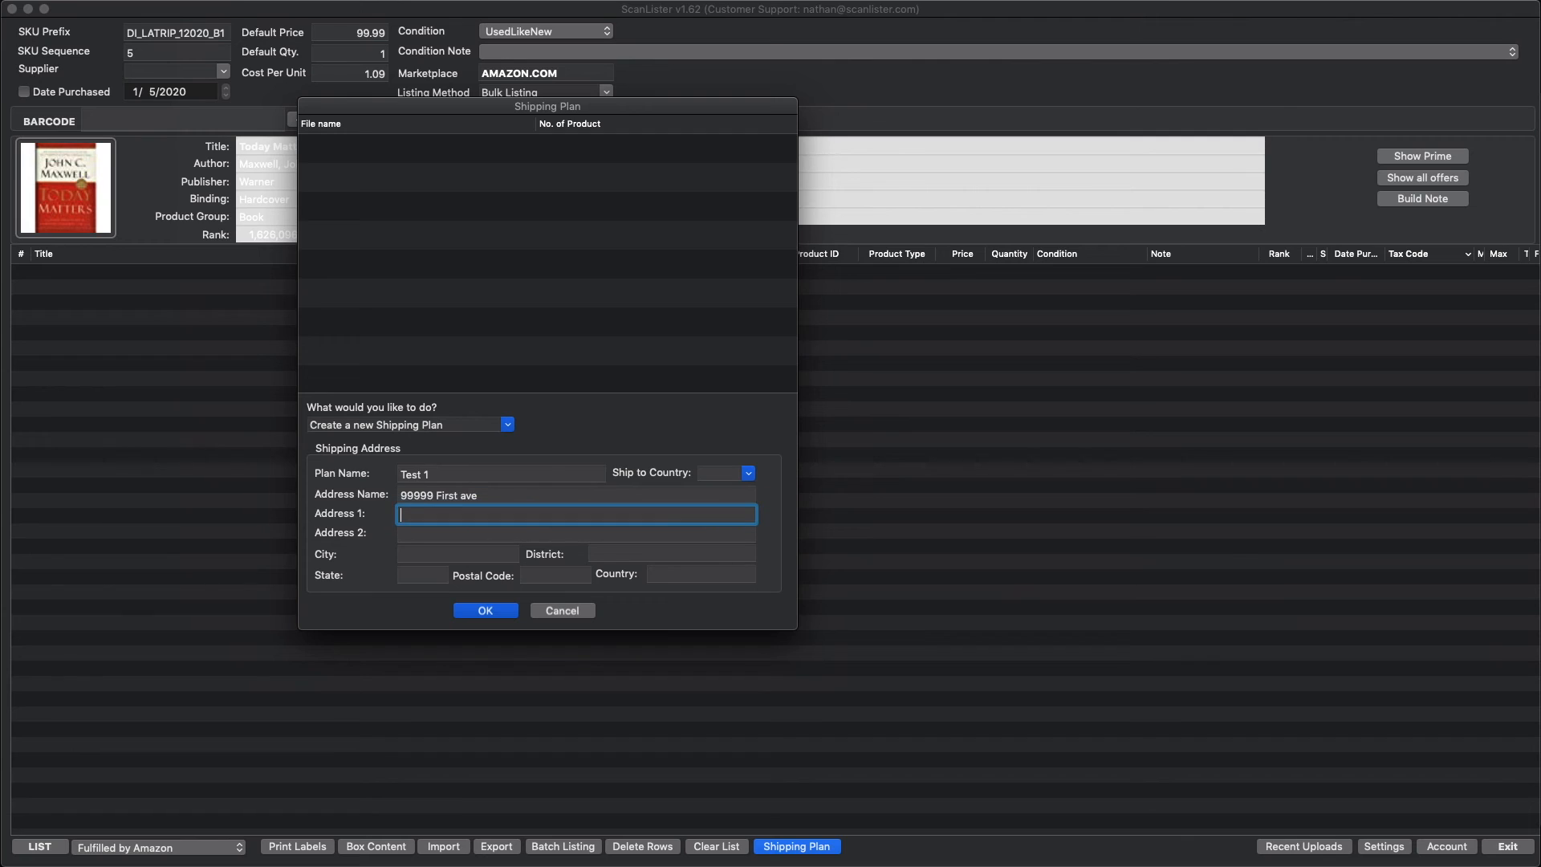
pyautogui.hotkey('shift', 'Tab')
pyautogui.press('super+c')
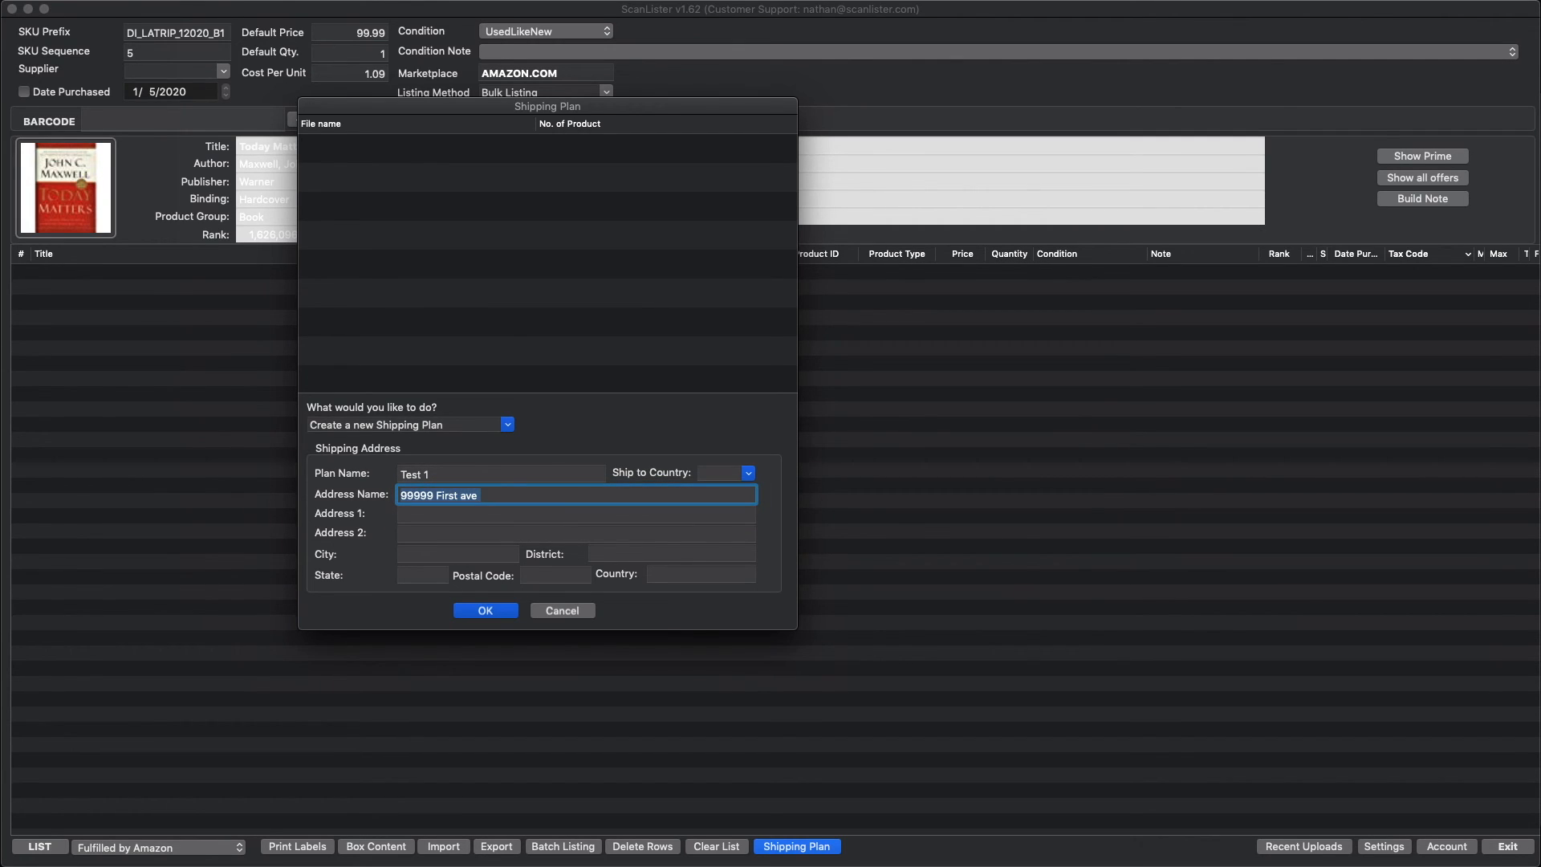
pyautogui.press('BackSpace')
pyautogui.write('LA Wonder')
pyautogui.press('Tab')
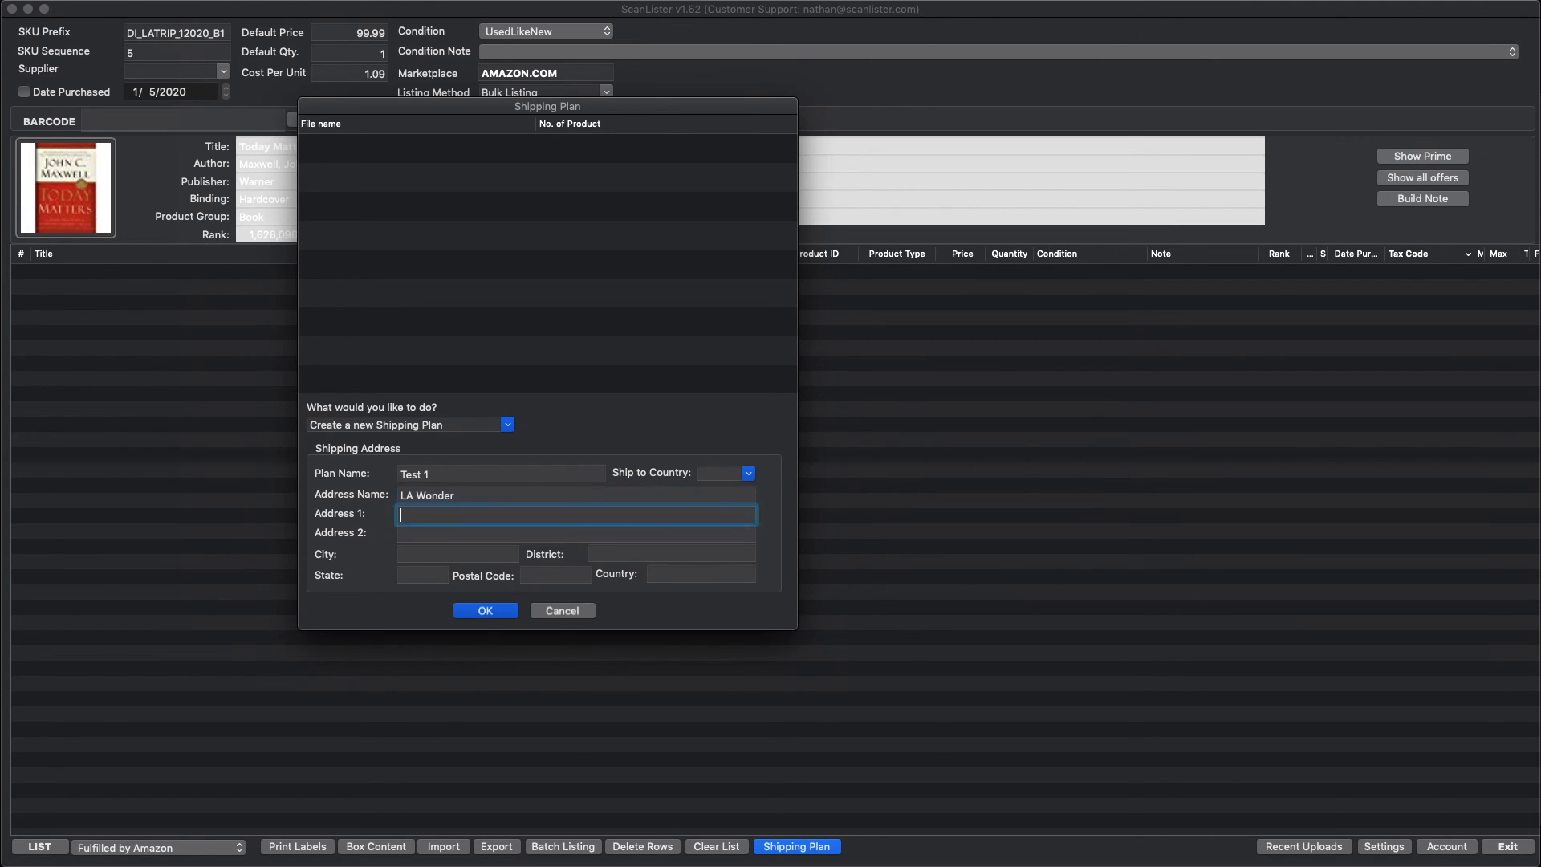
pyautogui.press('super+v')
pyautogui.press('Tab')
pyautogui.press('Tab')
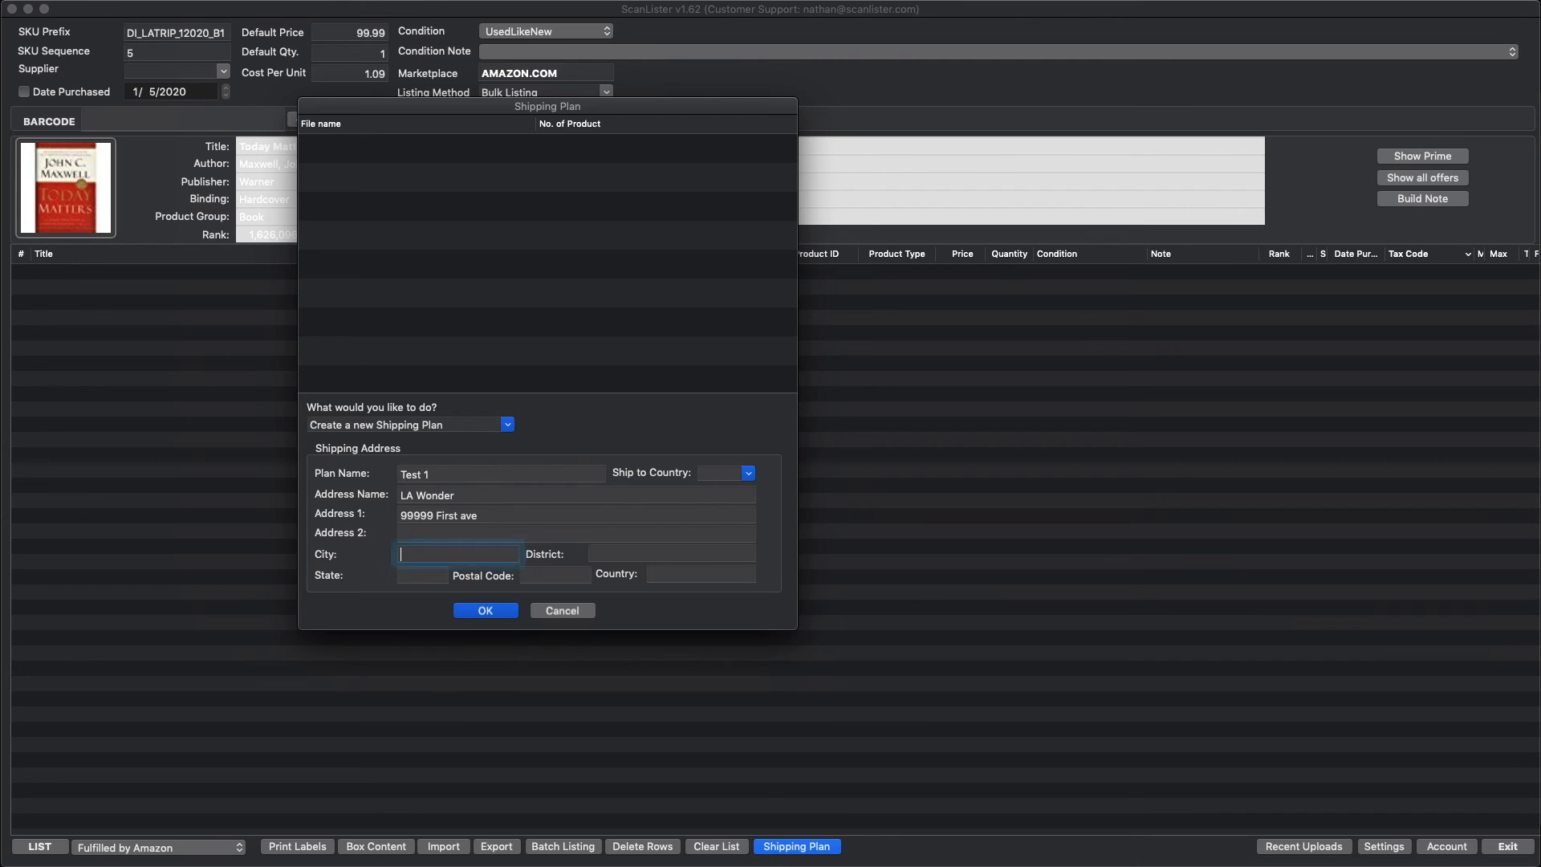
# Step: Enter the city and state for the shipping address, then cancel the shipping plan dialog
pyautogui.write('LA')
pyautogui.press('Tab')
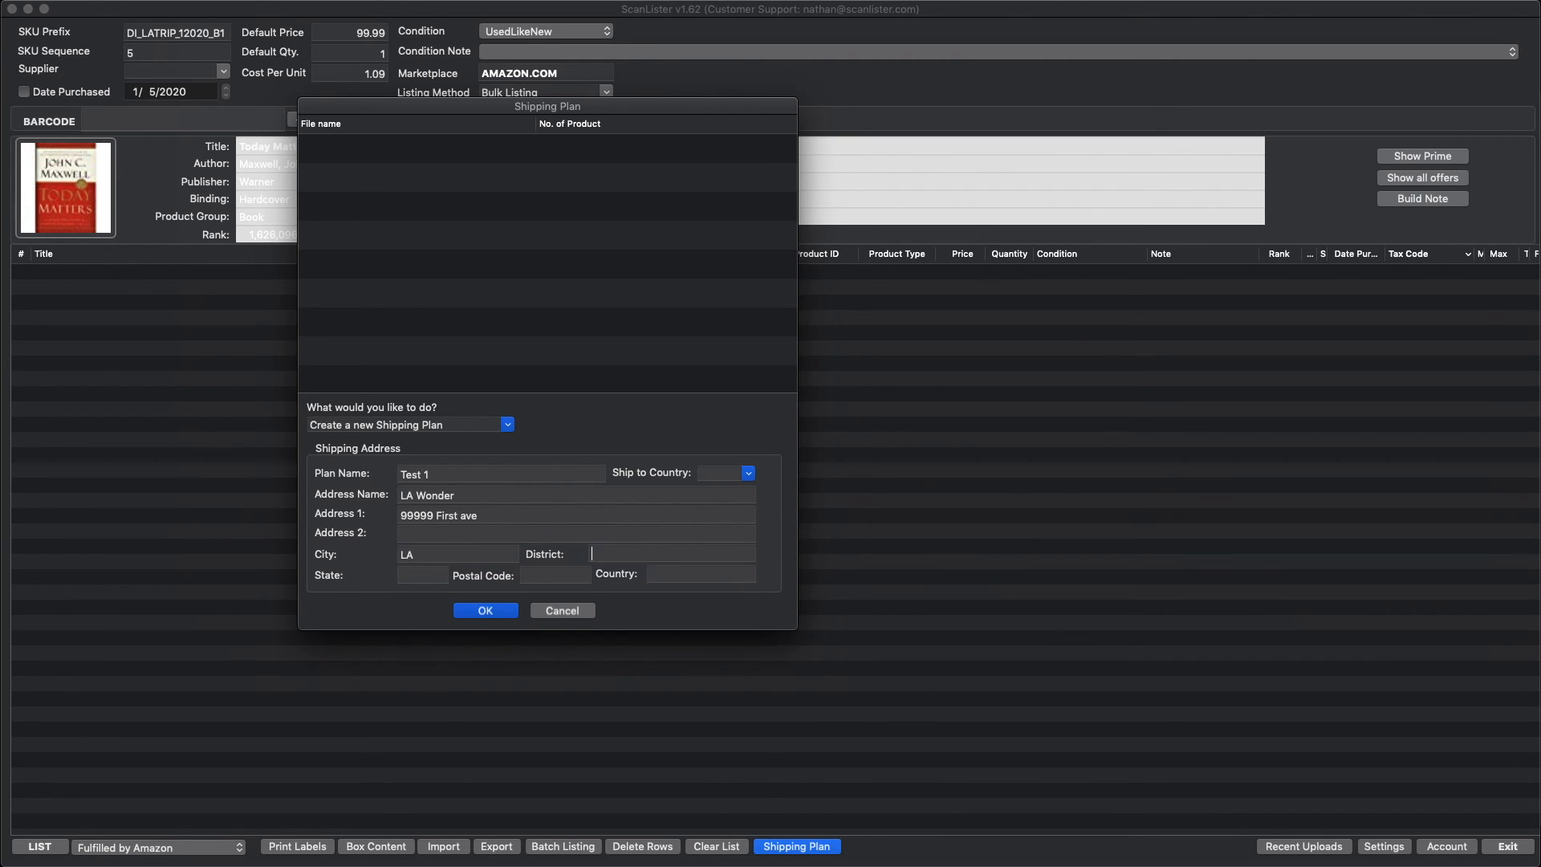
pyautogui.press('Tab')
pyautogui.write('TU')
pyautogui.press('BackSpace')
pyautogui.press('BackSpace')
pyautogui.write('CA')
pyautogui.hotkey('shift', 'Tab')
pyautogui.hotkey('shift', 'Tab')
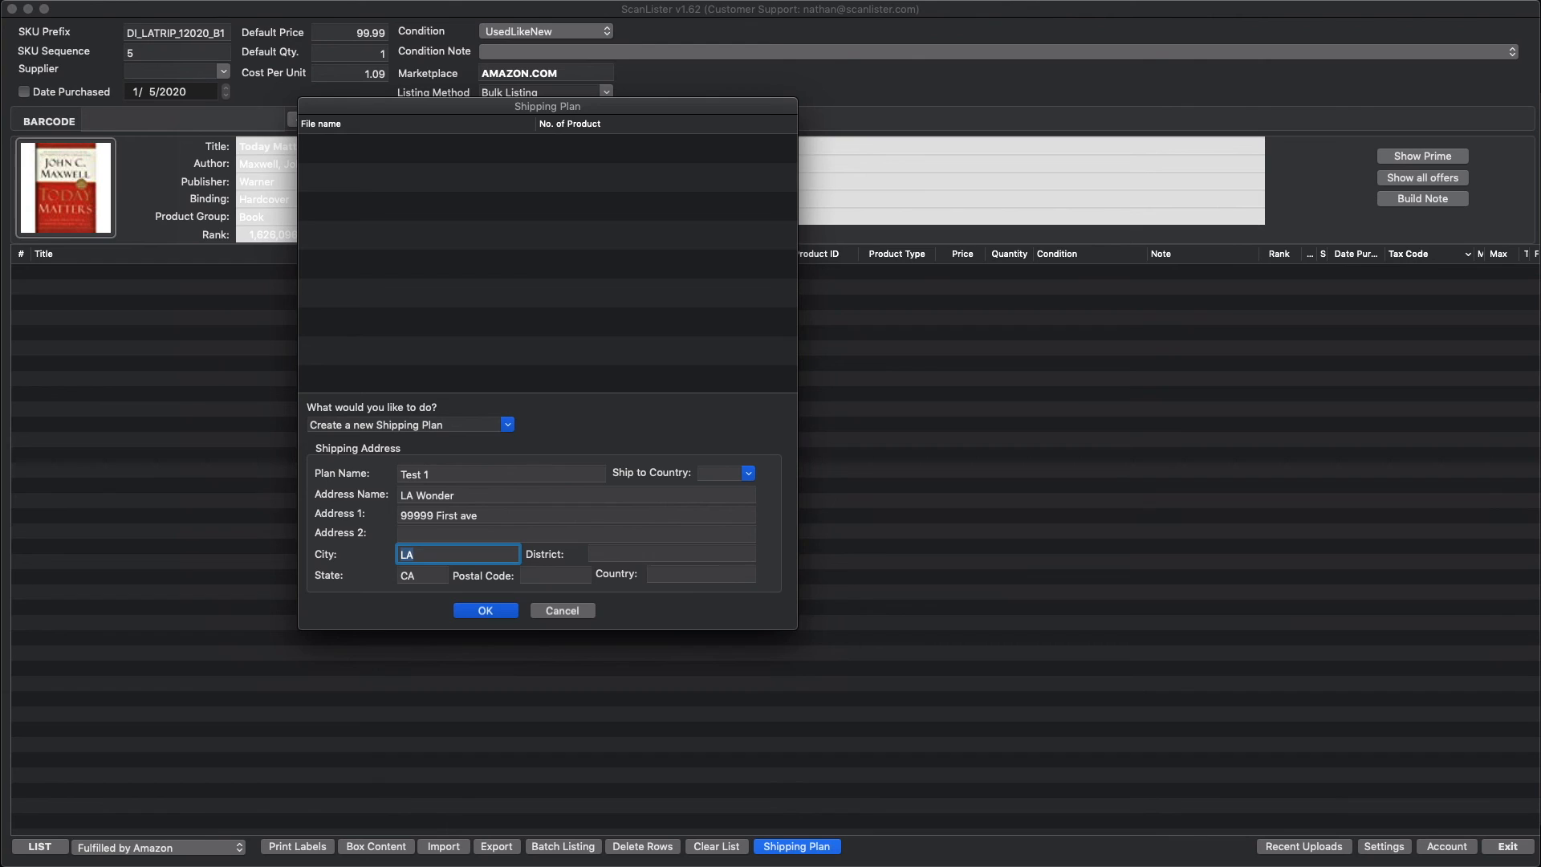
pyautogui.write('Los Angeles')
pyautogui.click(575, 614)
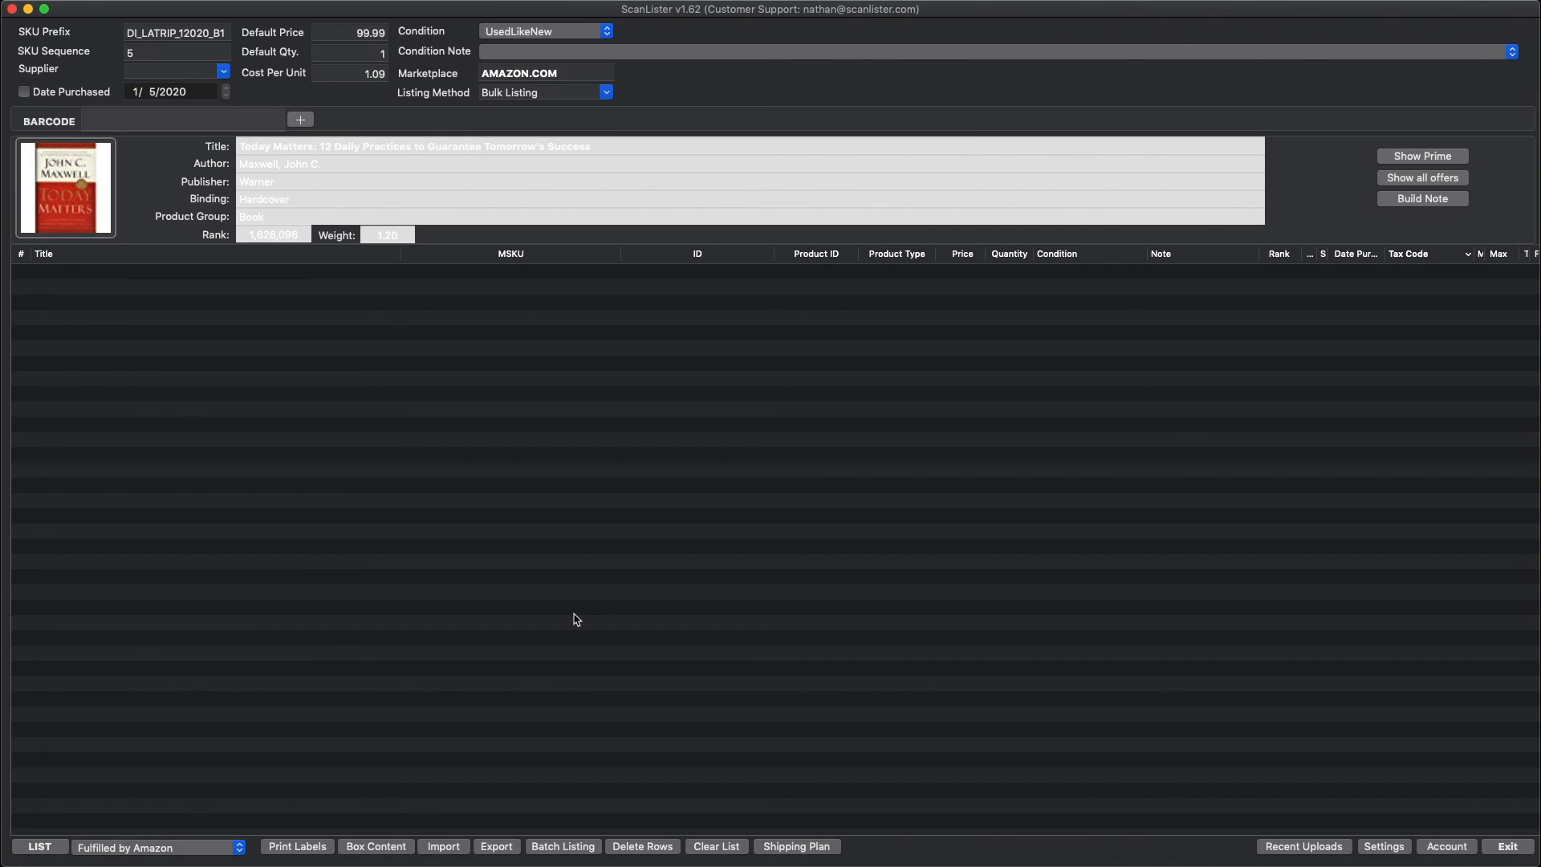